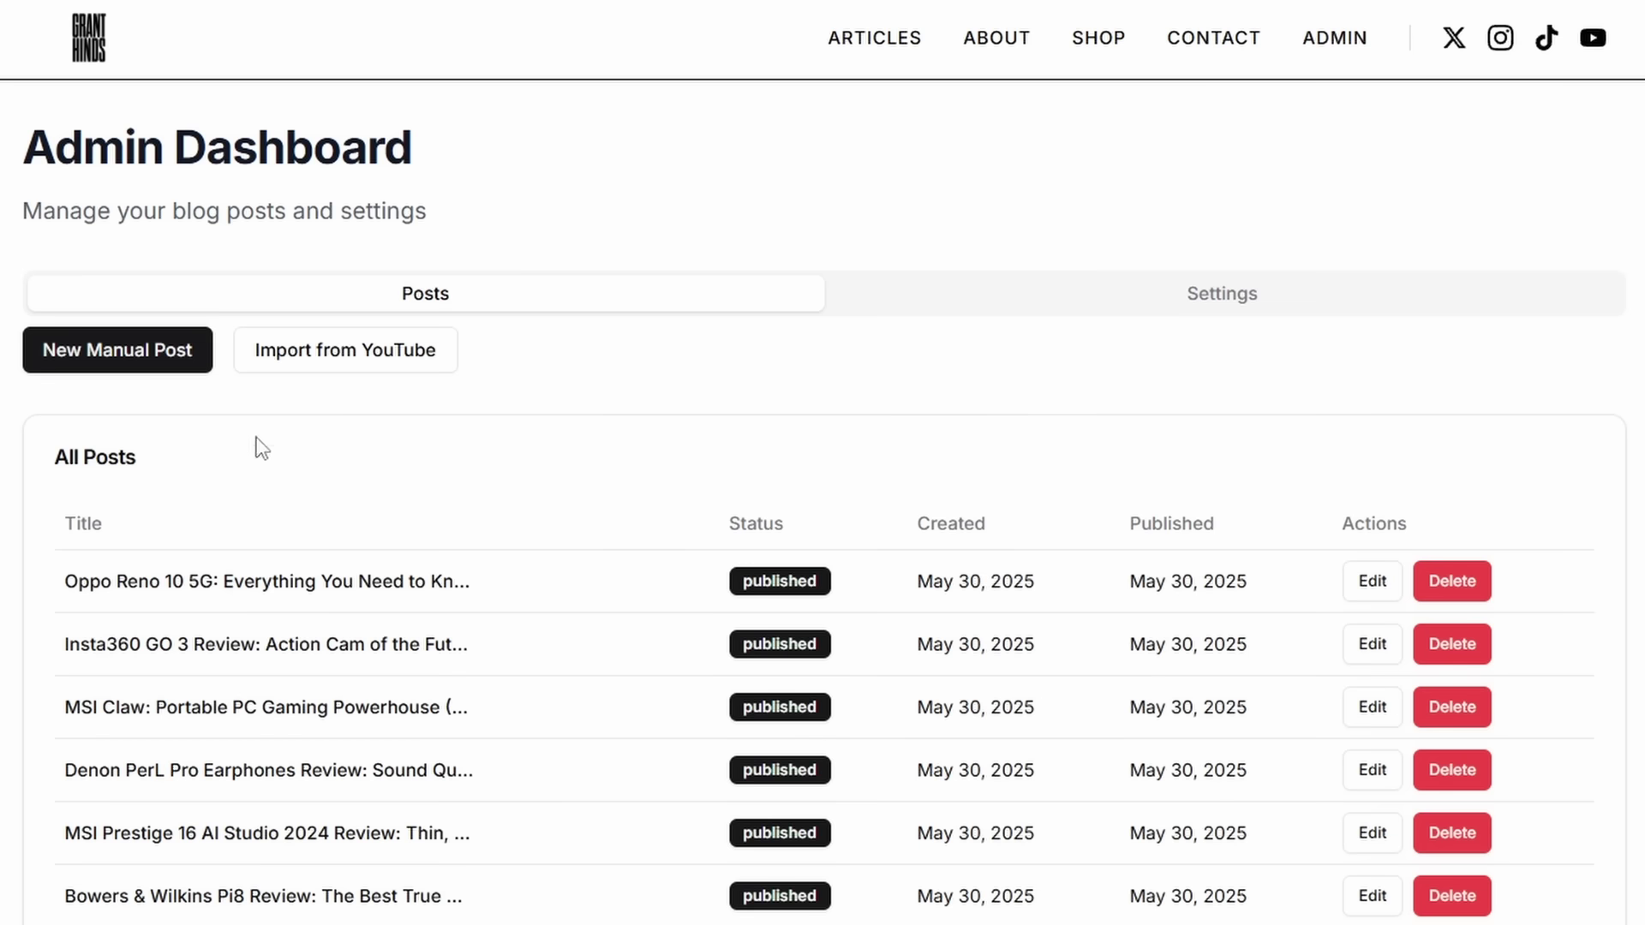
- Import the pasted YouTube video link as a Draft blog post
left_click(352, 367)
left_click(208, 564)
type("https://www.youtube.com/watch?v=rbrqqa7QQFA")
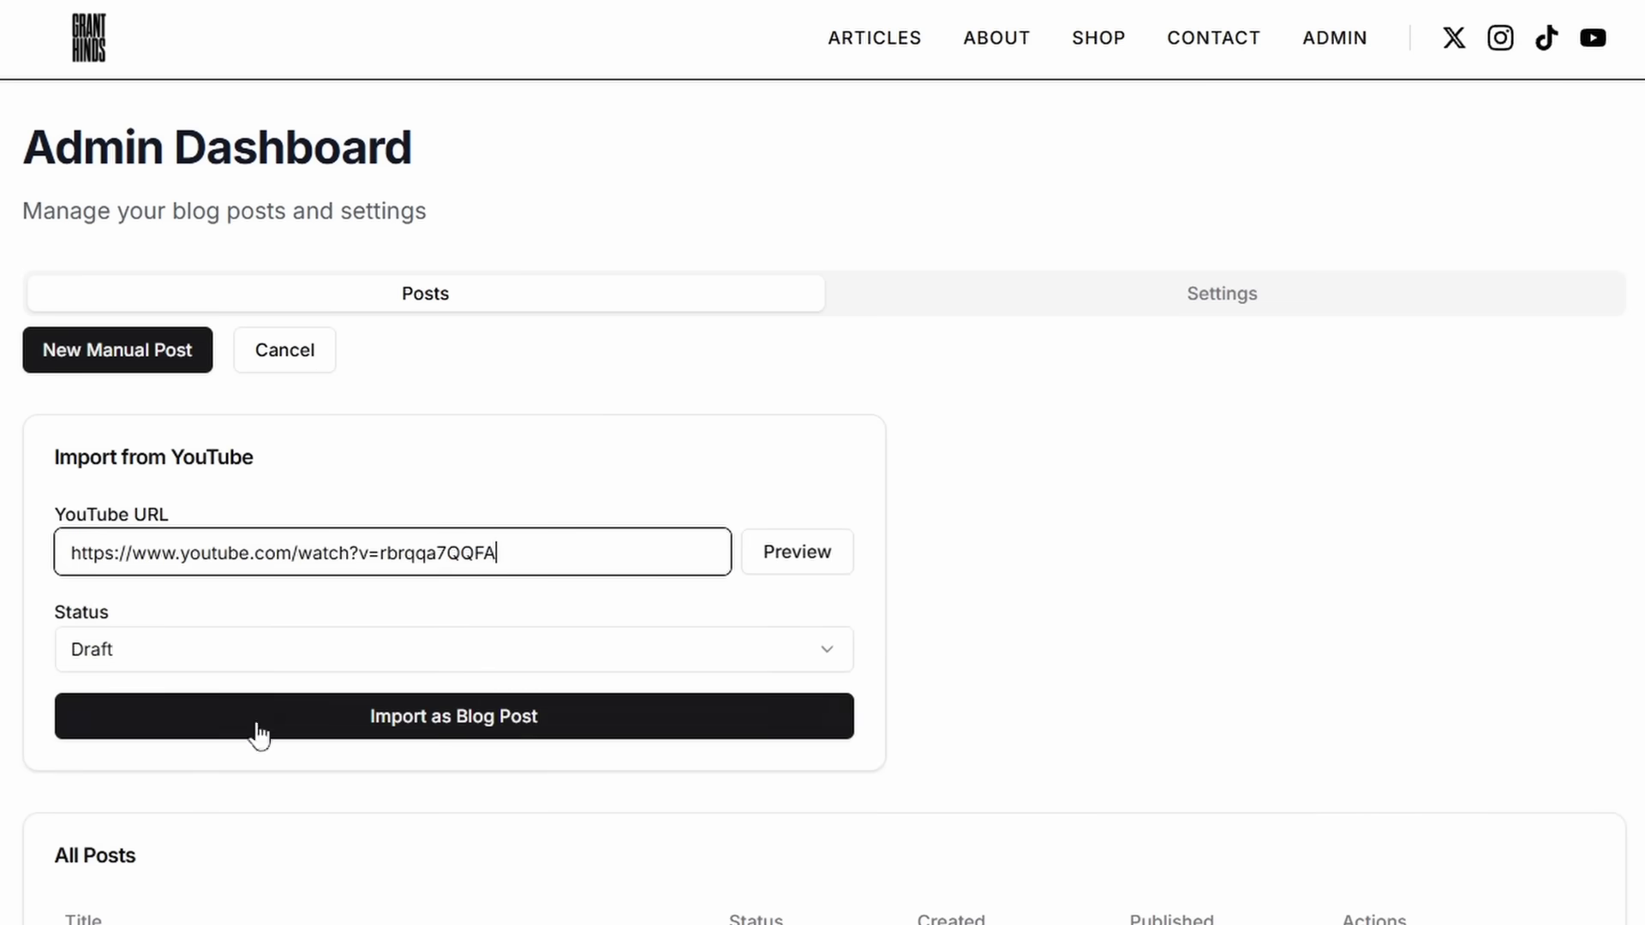
left_click(235, 736)
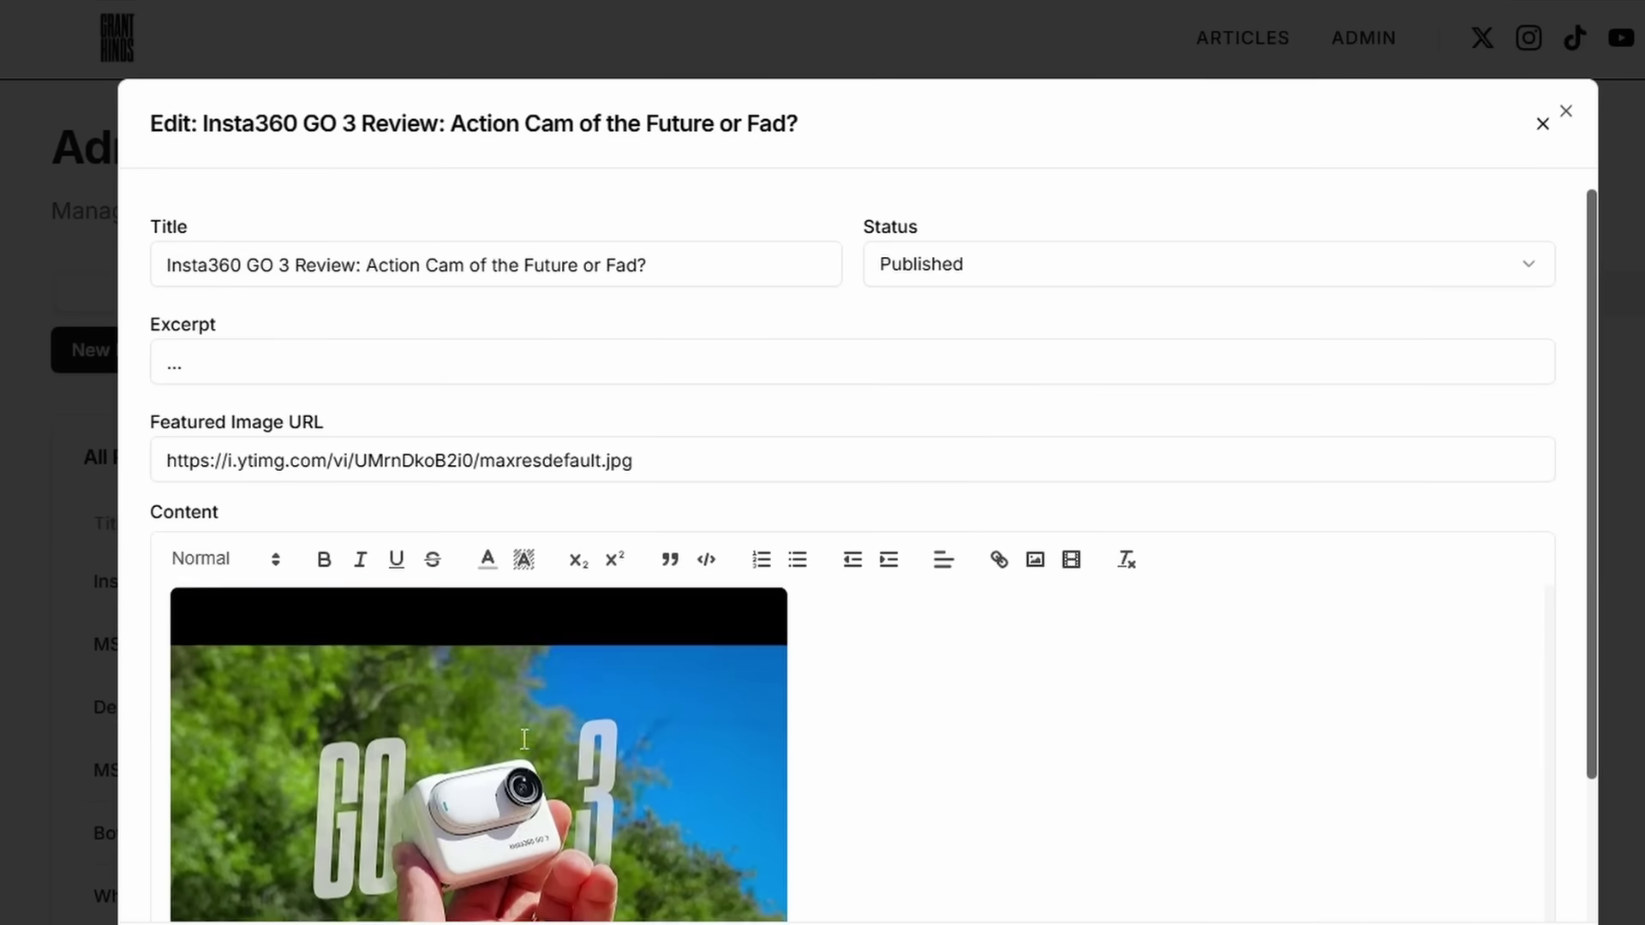
- Review the generated Canon PowerShot V10 article's recommended products and affiliate disclosure
scroll(568, 808, "down", 5)
scroll(600, 823, "up", 15)
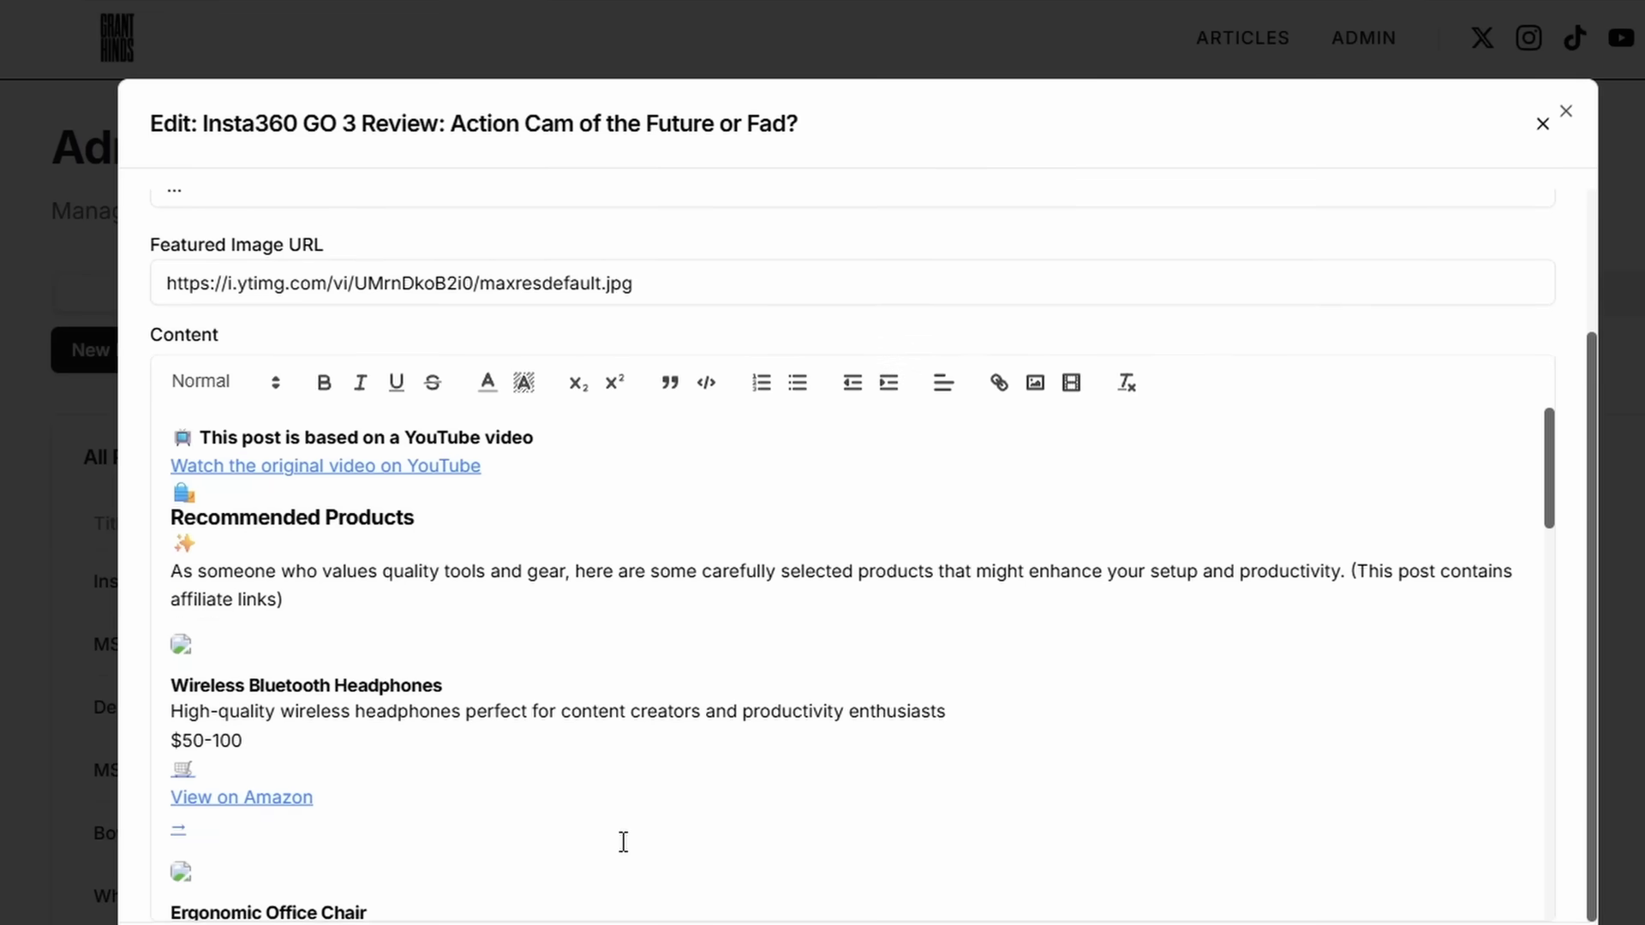
scroll(622, 842, "up", 3)
scroll(608, 835, "down", 6)
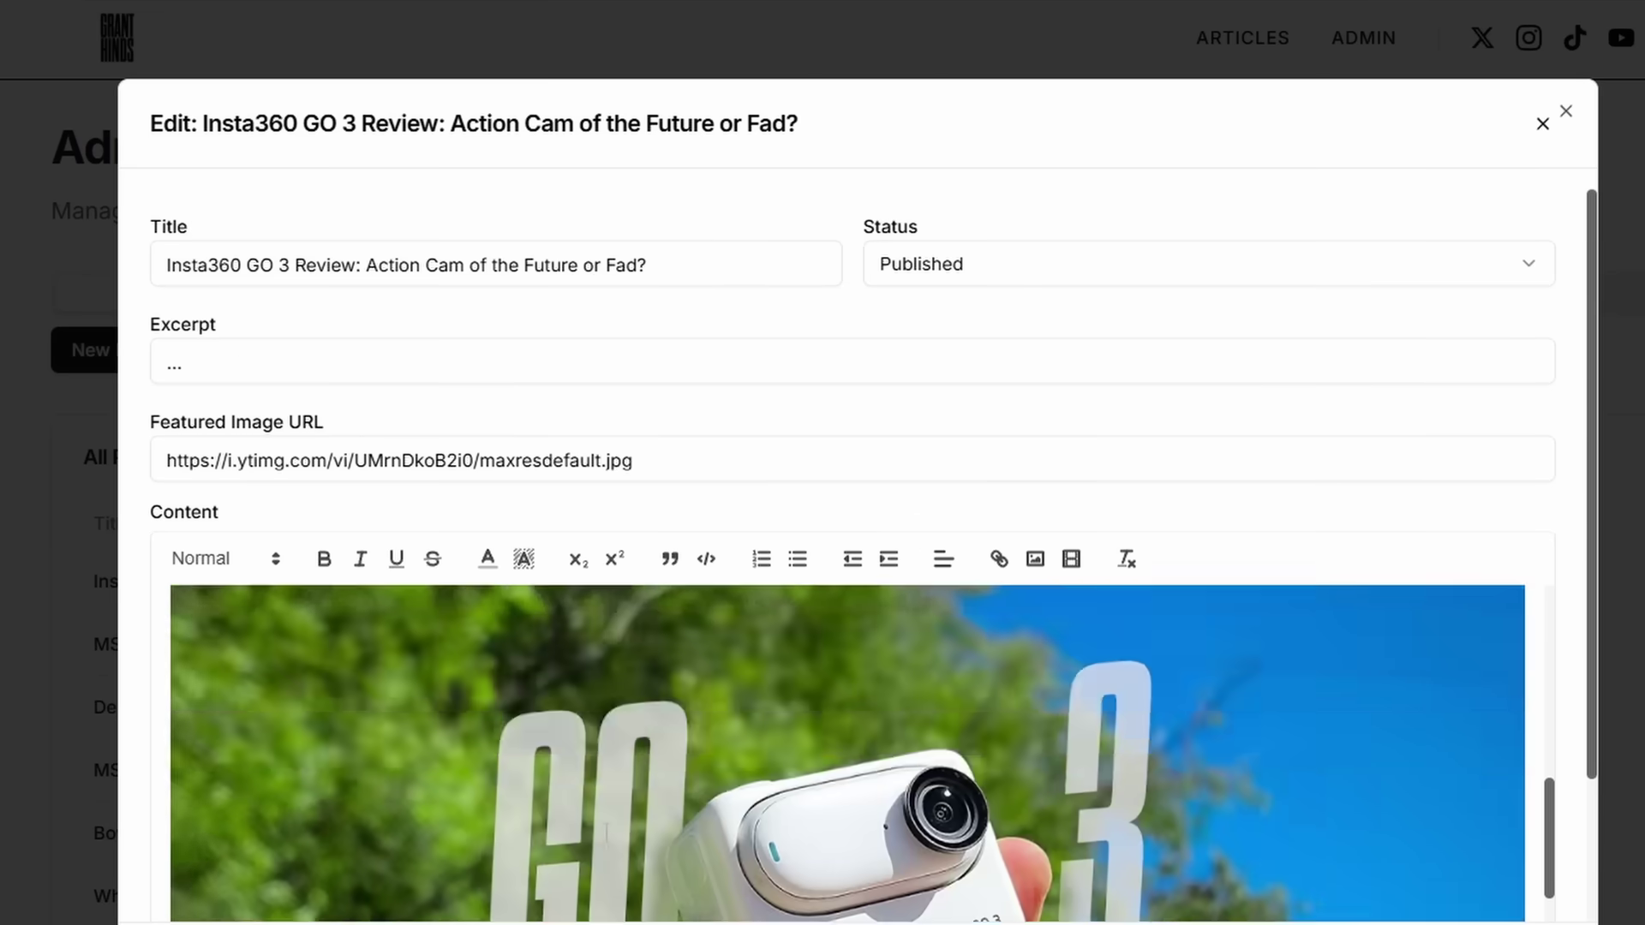
scroll(604, 833, "up", 1)
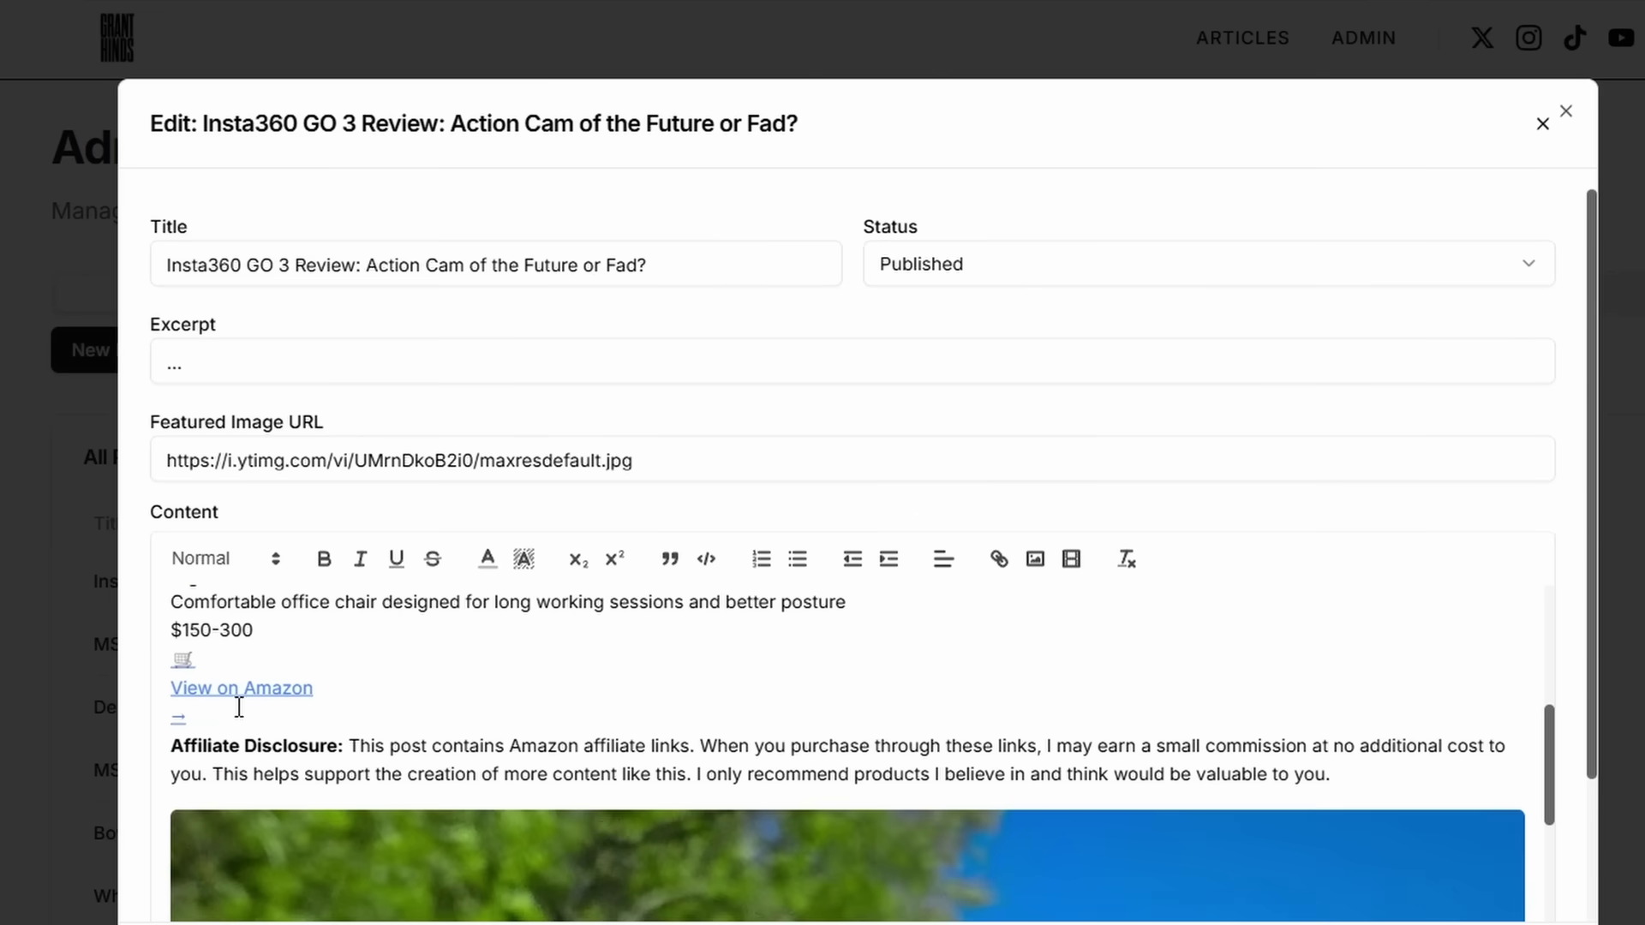
scroll(244, 720, "up", 3)
scroll(250, 726, "up", 3)
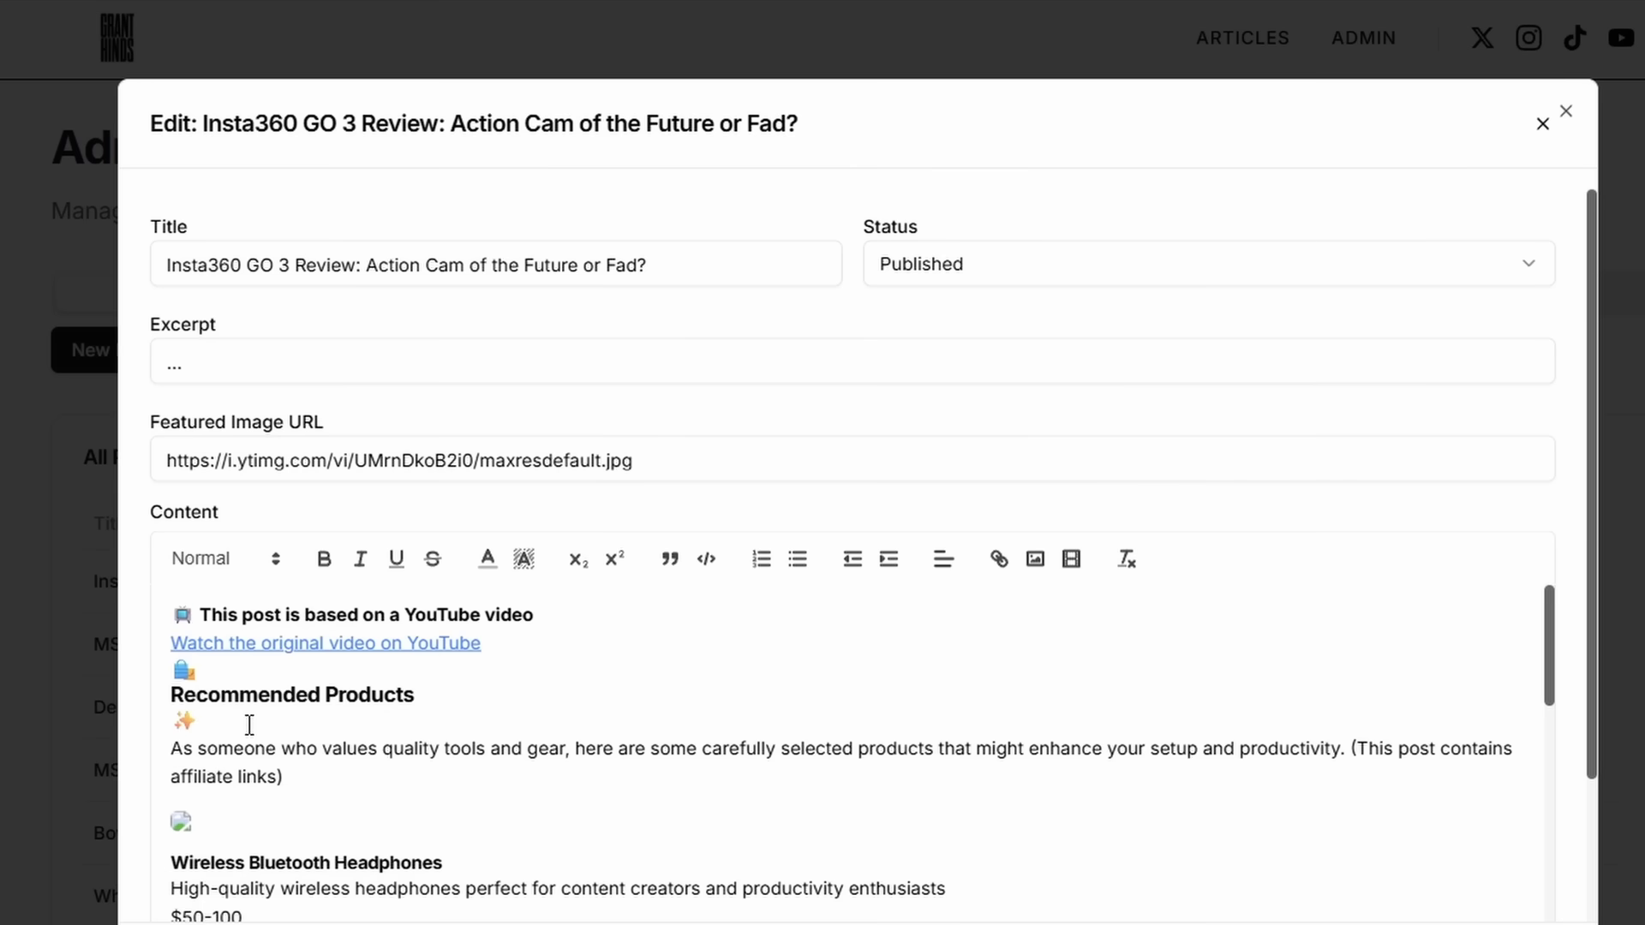
scroll(248, 724, "down", 15)
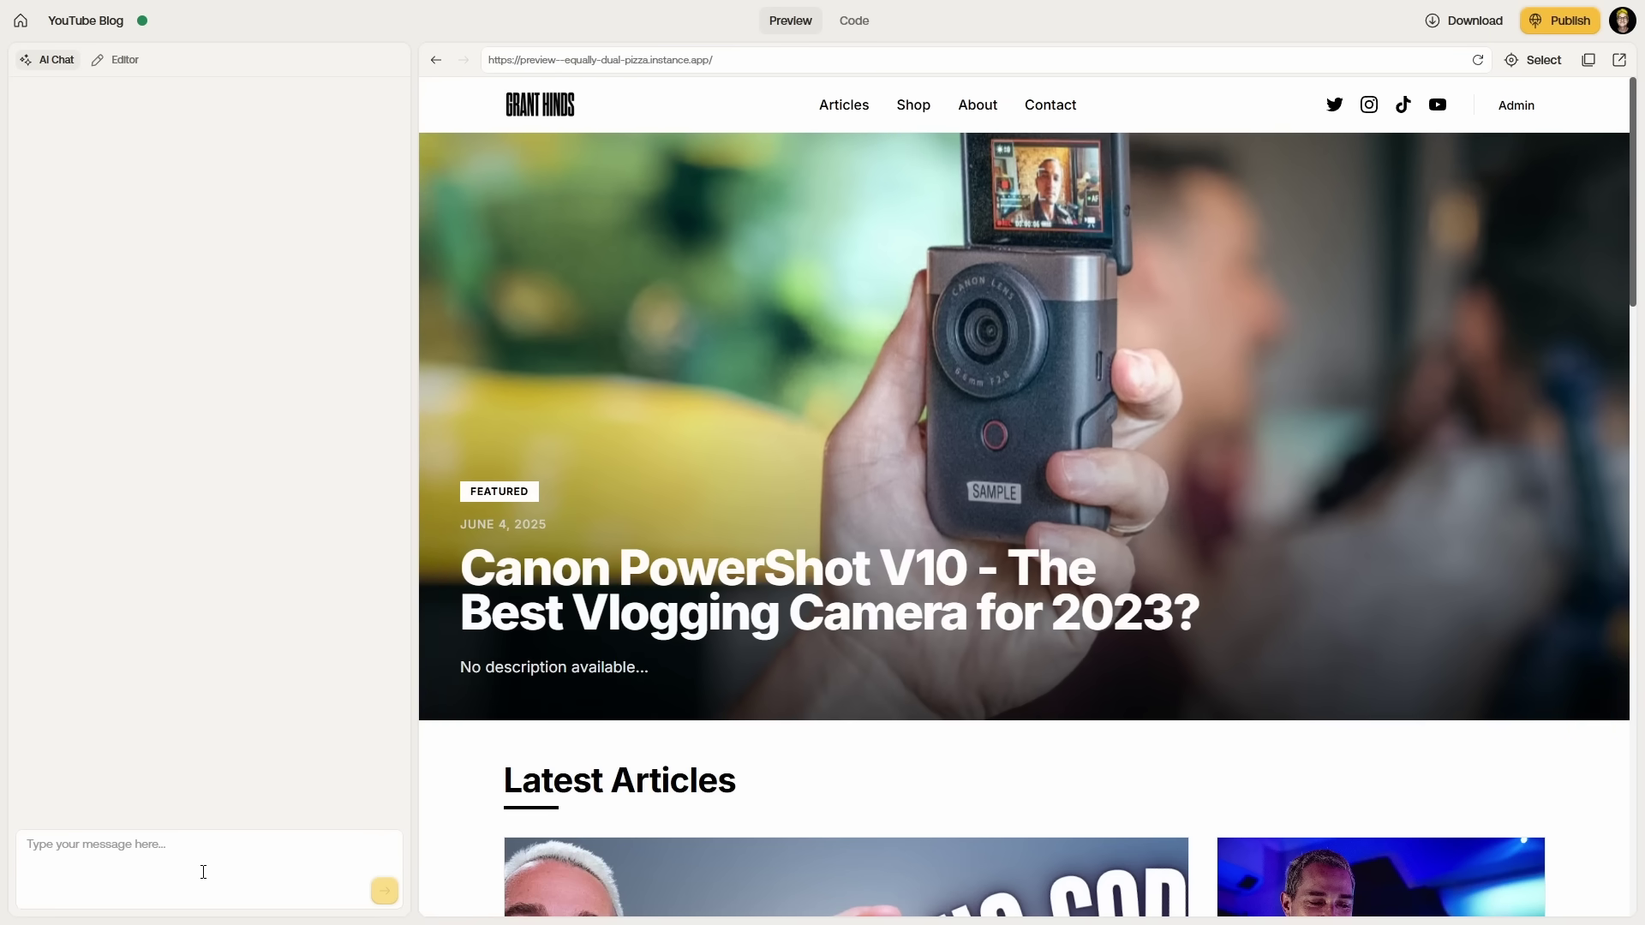
- Switch to visual editing, close the Canon PowerShot V10 post, and go back in the preview
left_click(125, 60)
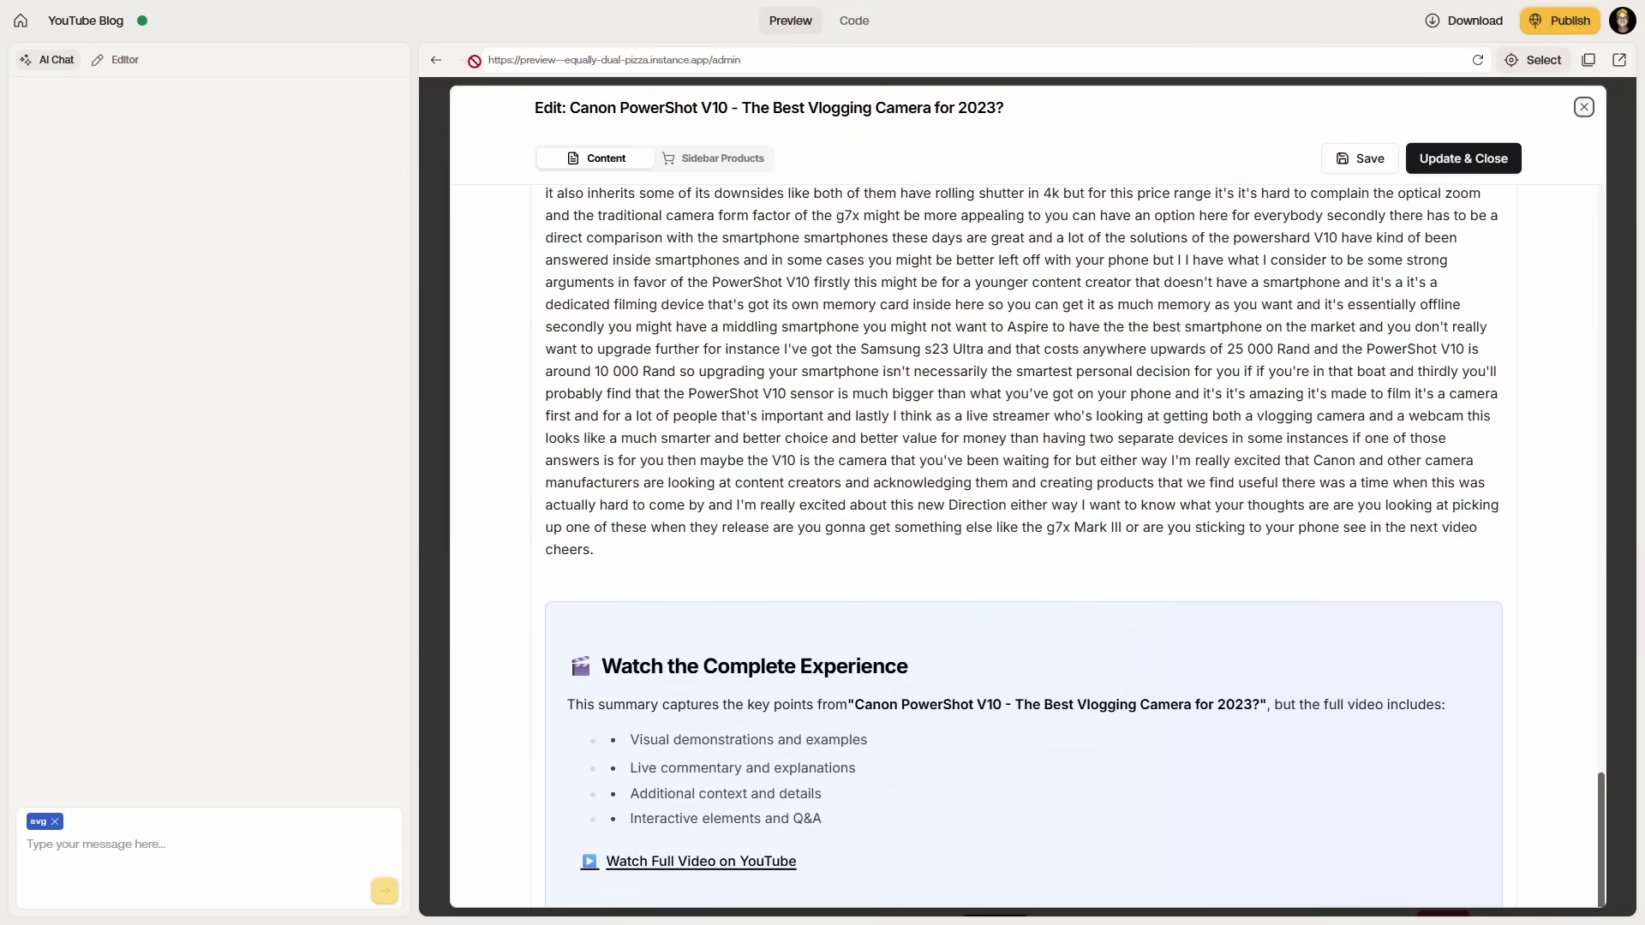
left_click(1583, 107)
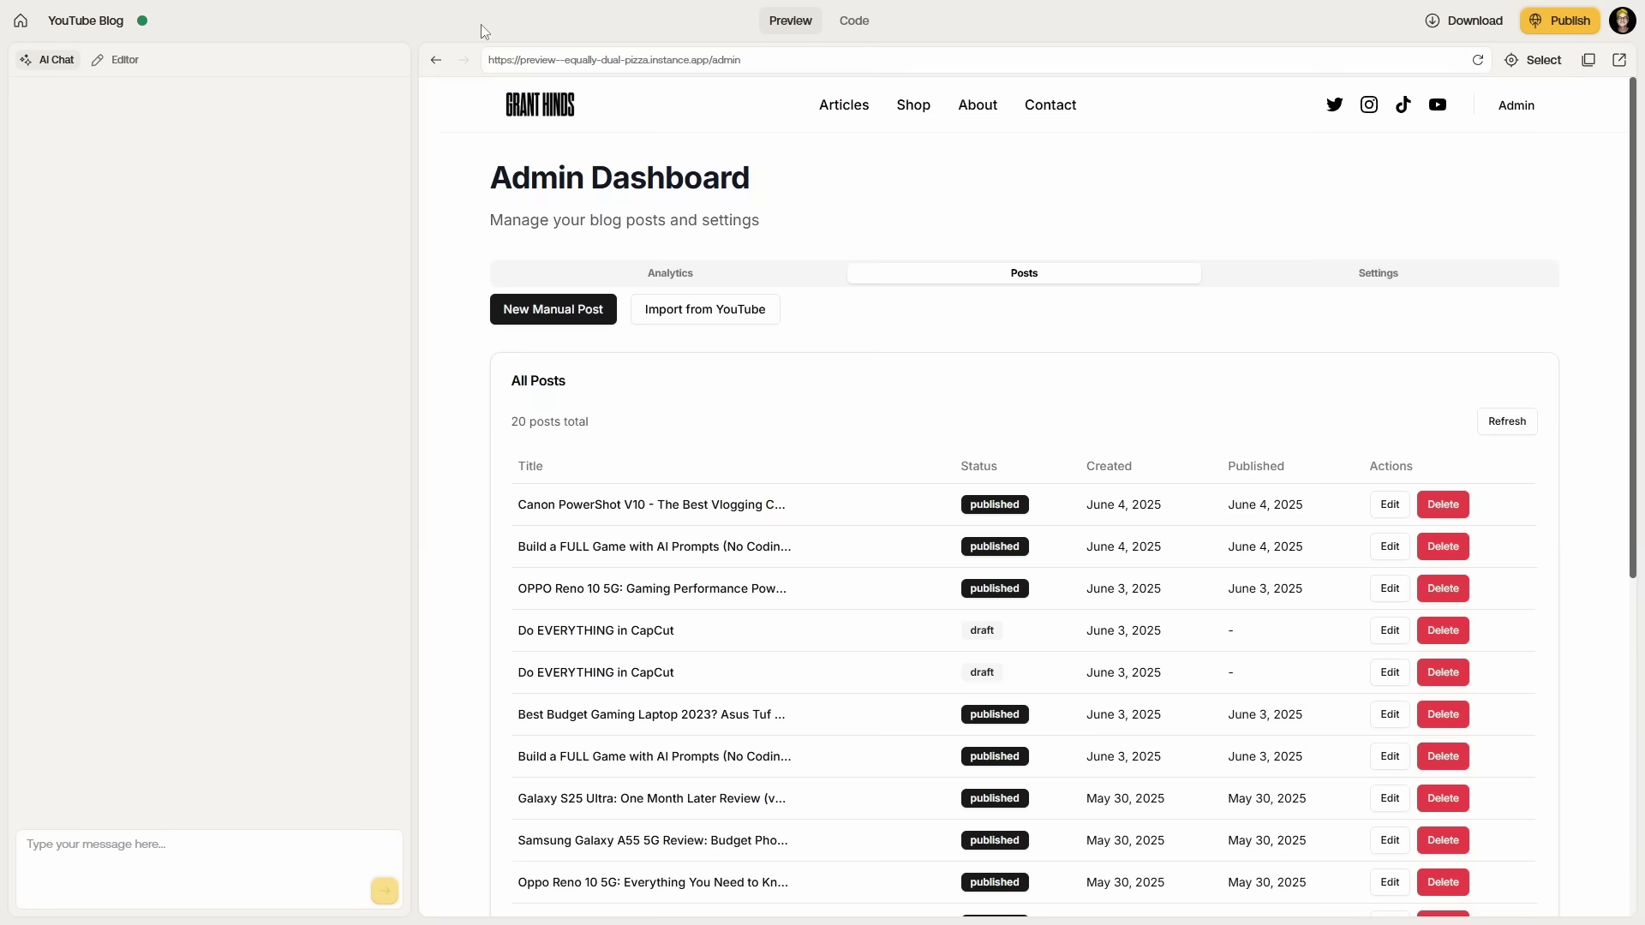
left_click(445, 61)
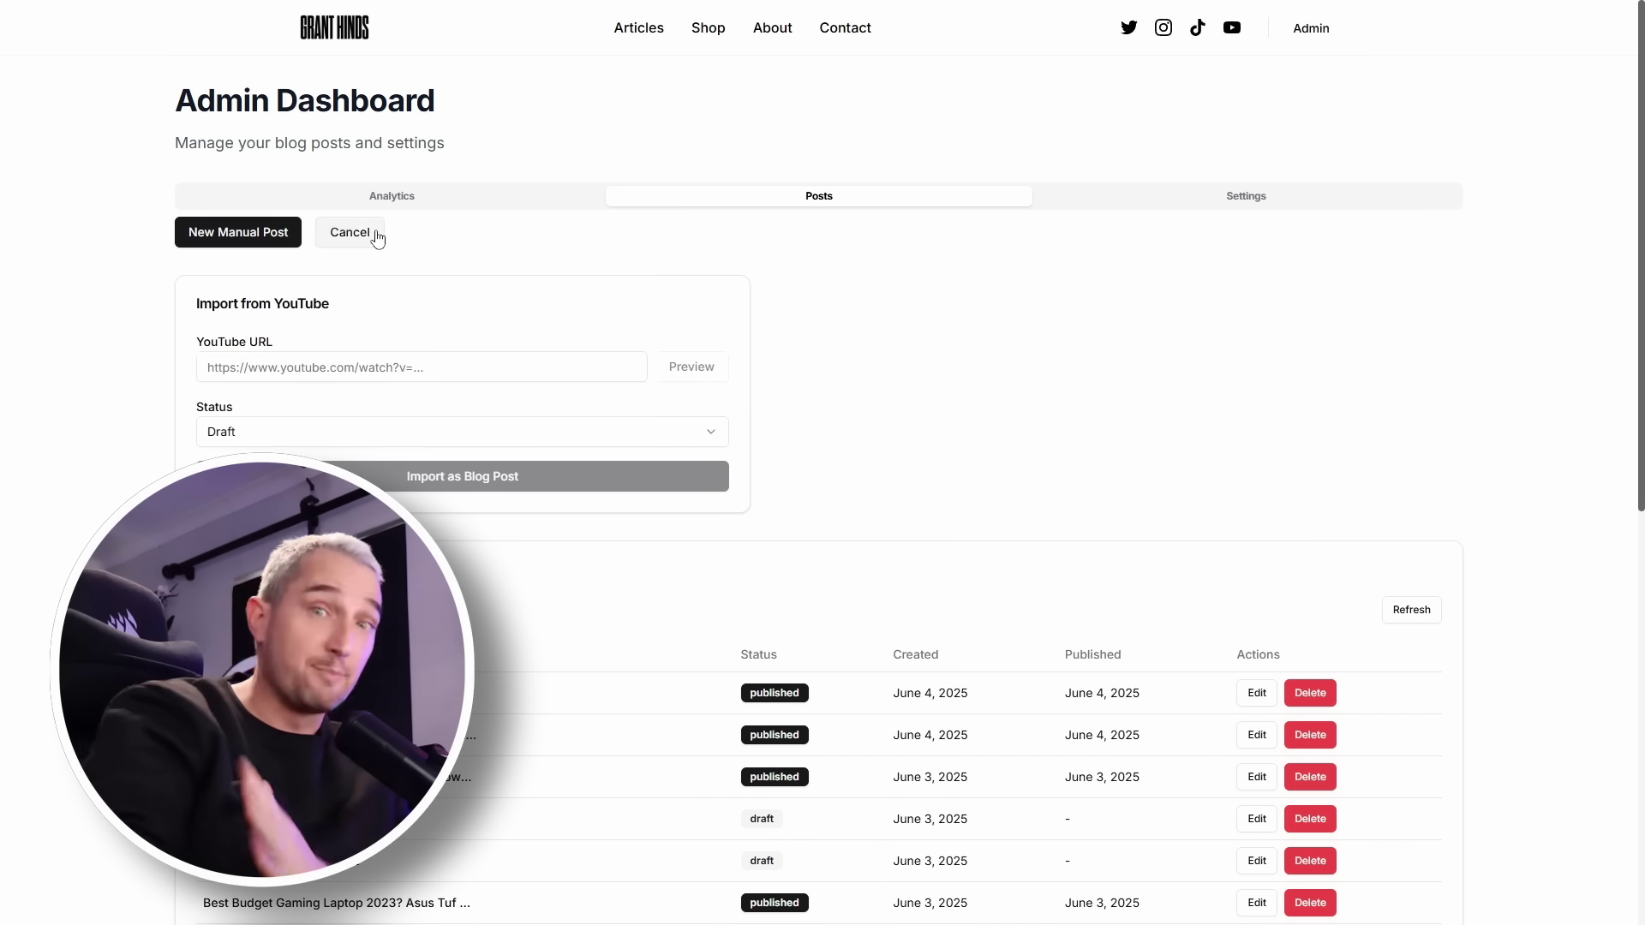
- Cancel the blank Create New Post form and reopen the Import from YouTube form
left_click(417, 239)
left_click(410, 240)
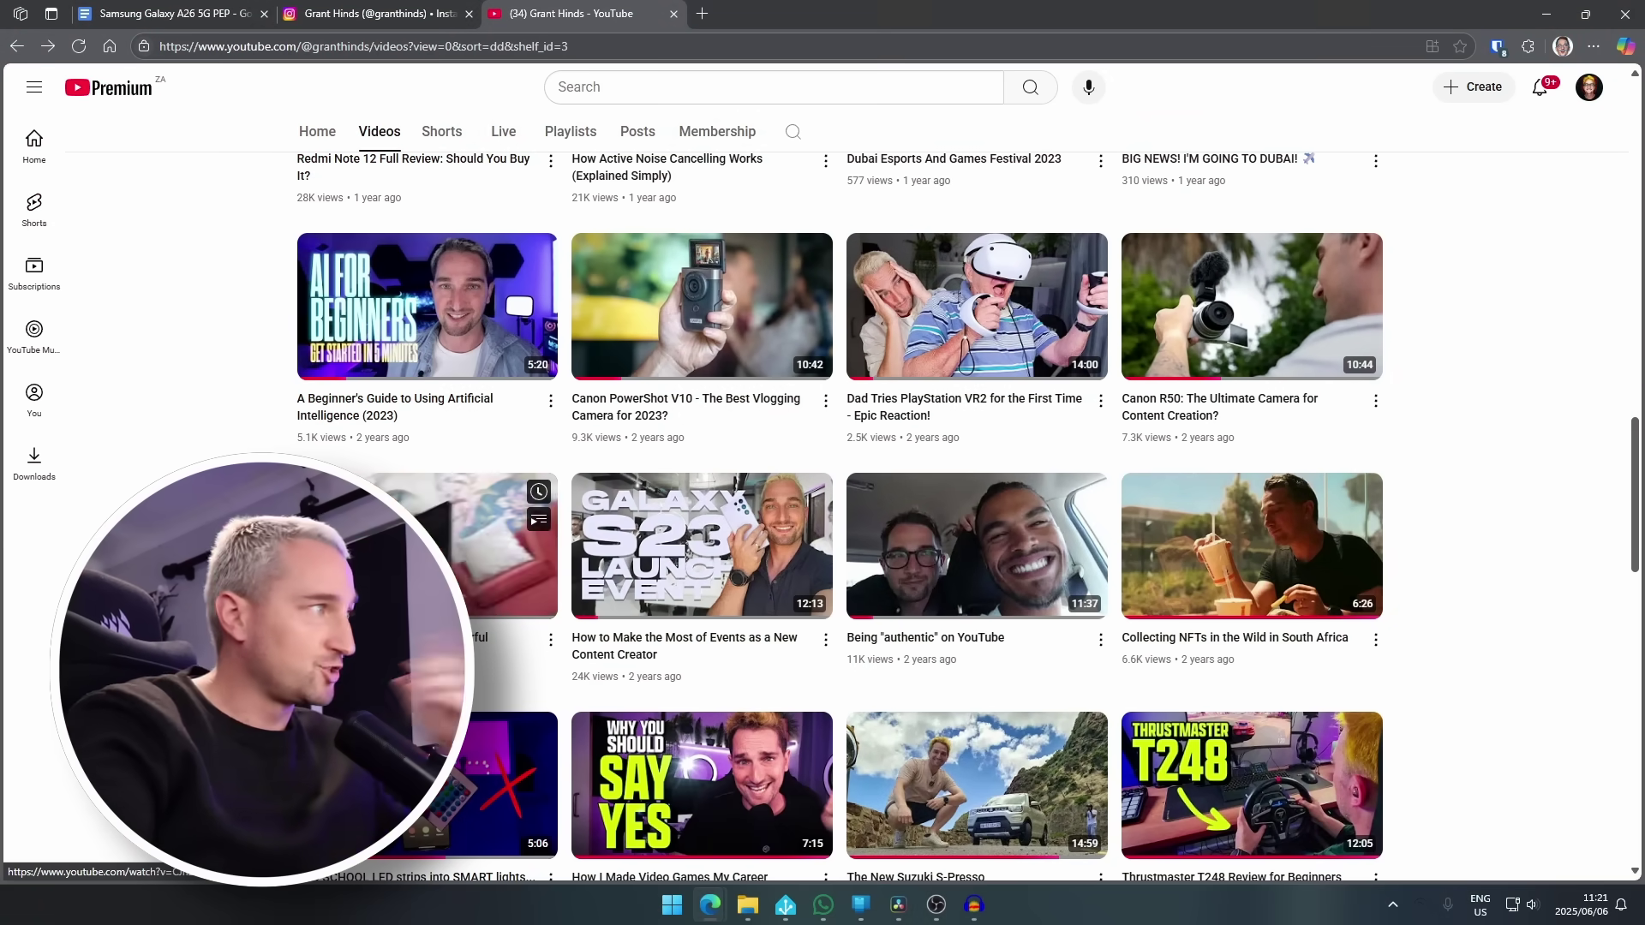
- Open the Redmi Pad video from the channel and copy its youtu.be share link
left_click(428, 548)
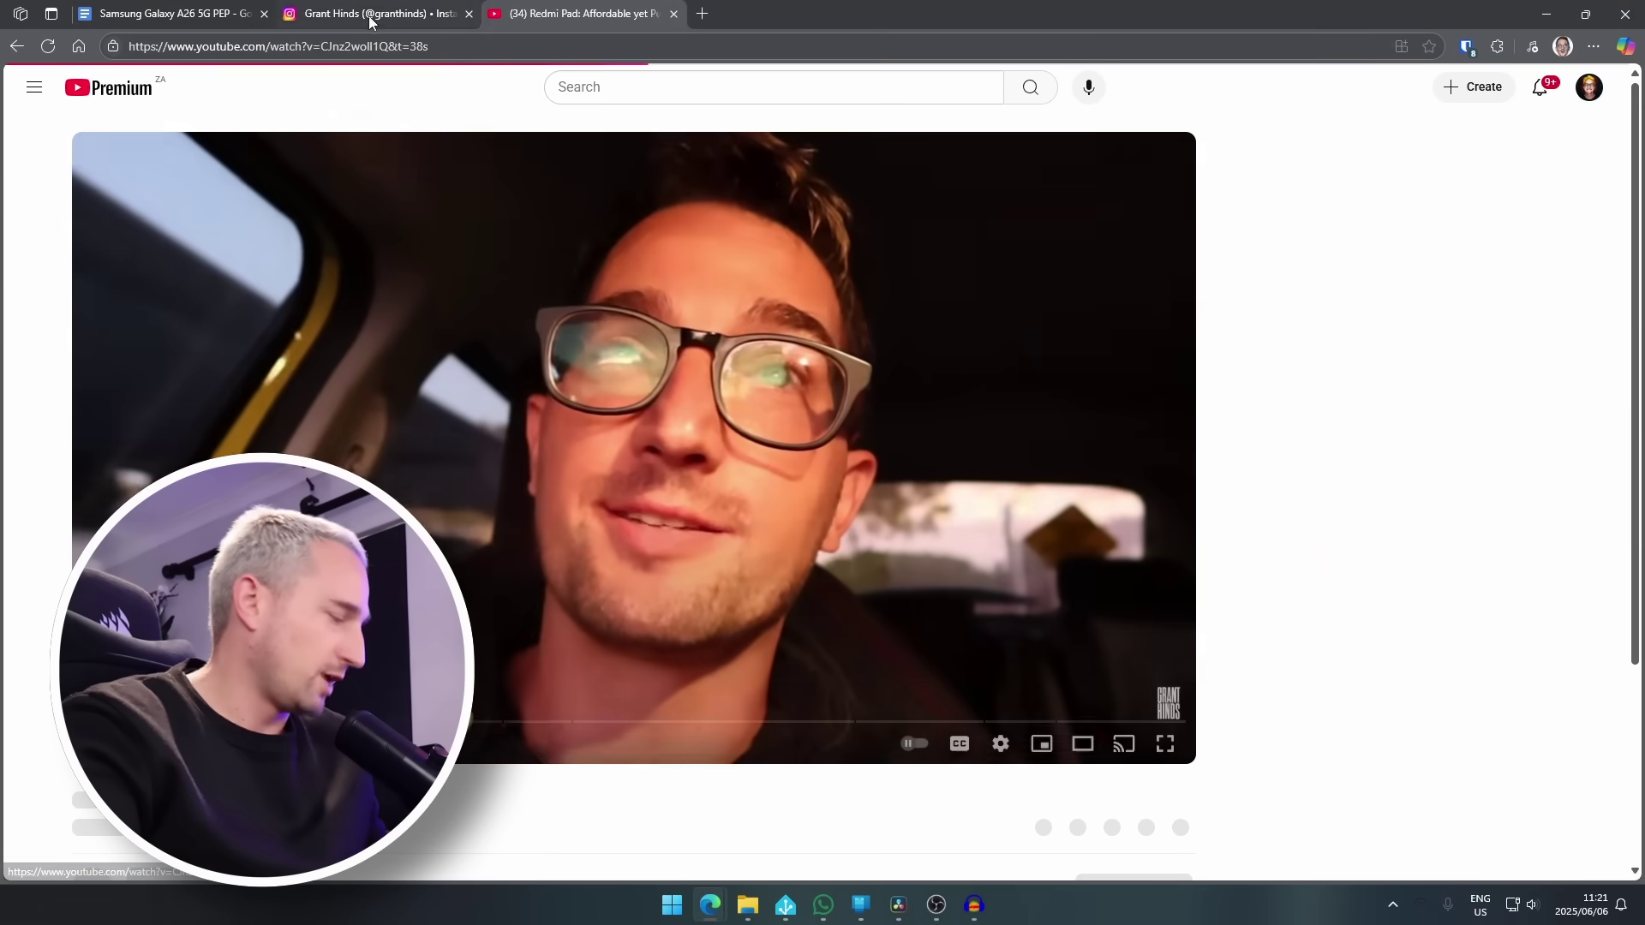
left_click(344, 42)
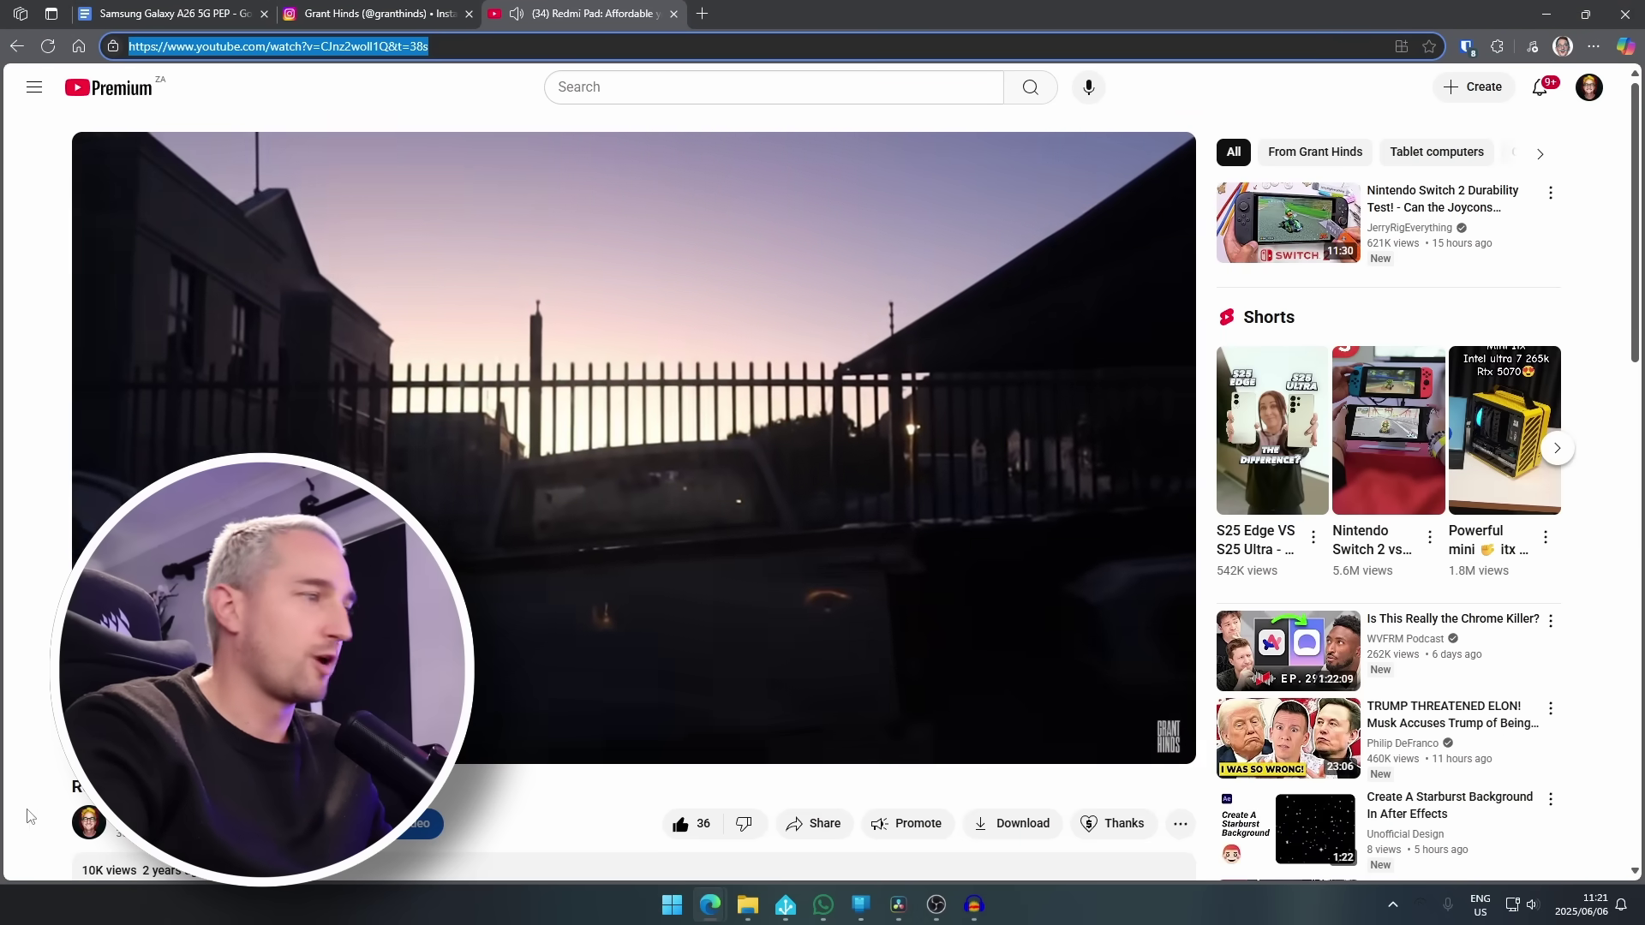
left_click(801, 823)
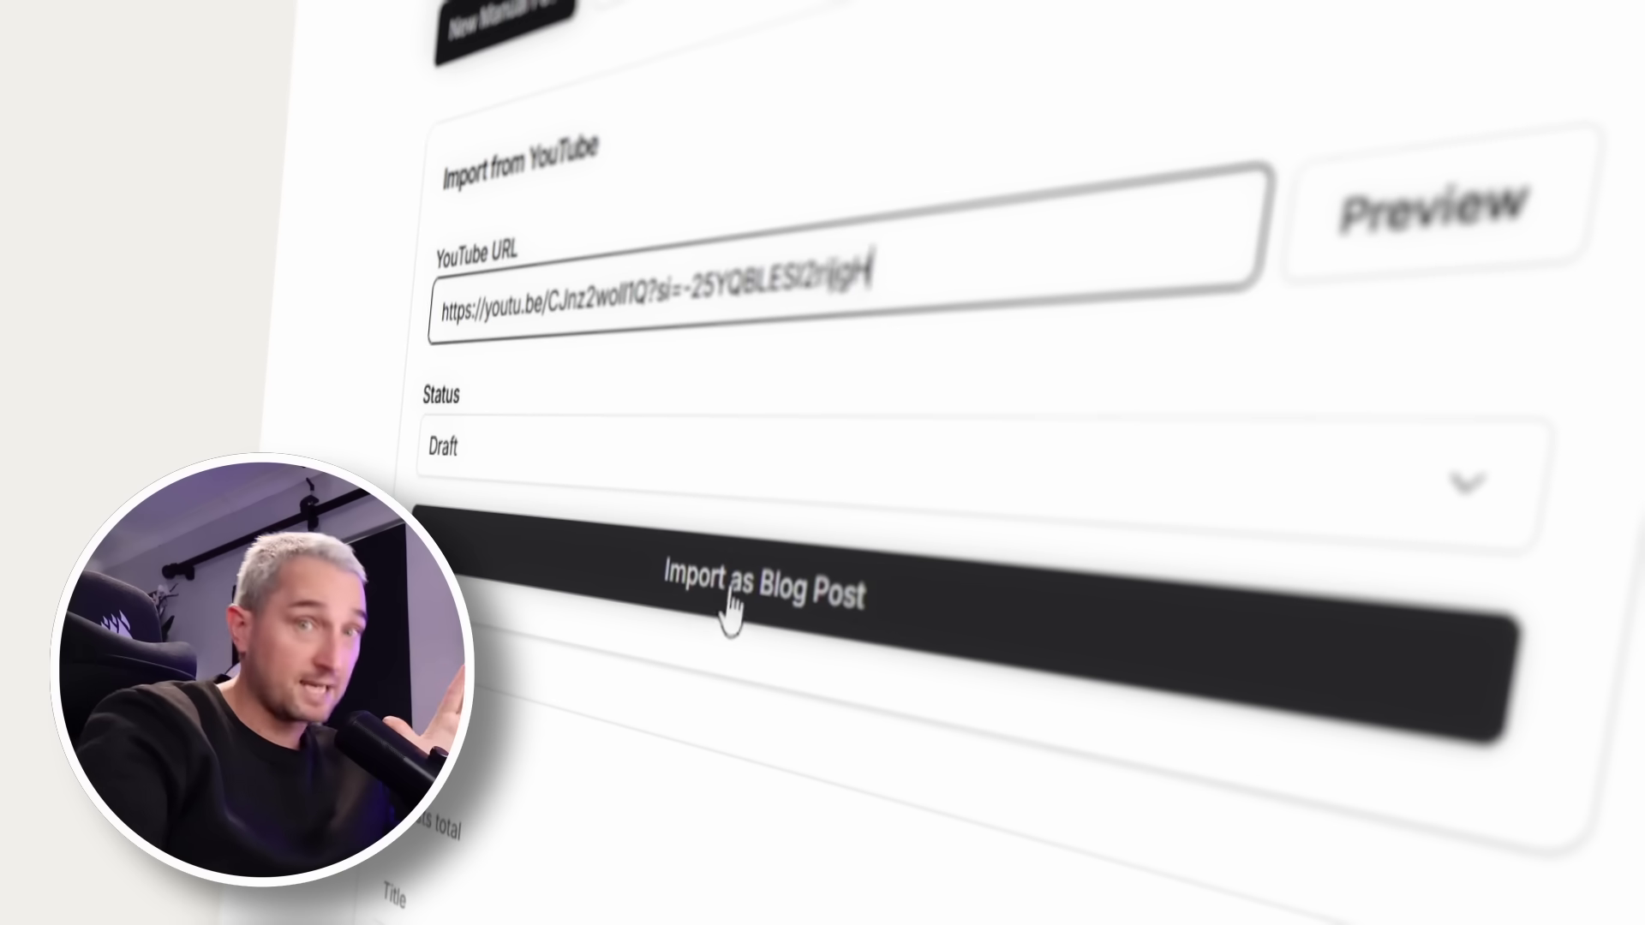
- Import the Redmi Pad link as a Draft post and open 'Redmi Pad: Affordable yet Powerful' for editing
left_click(724, 640)
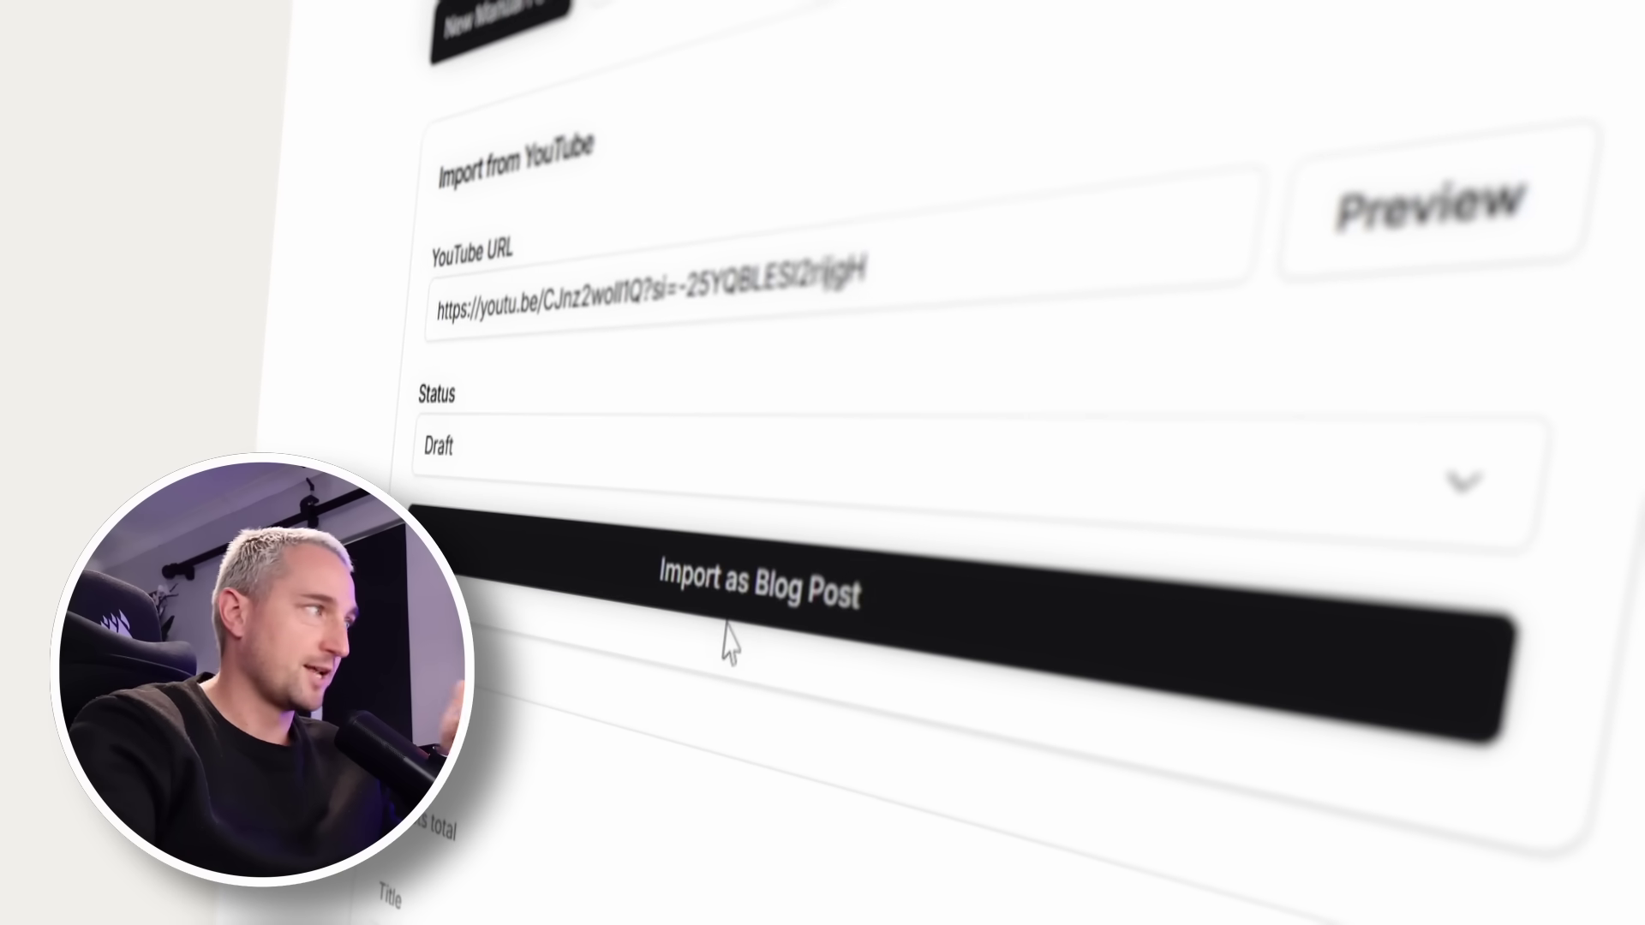
left_click(577, 440)
left_click(672, 660)
left_click(656, 603)
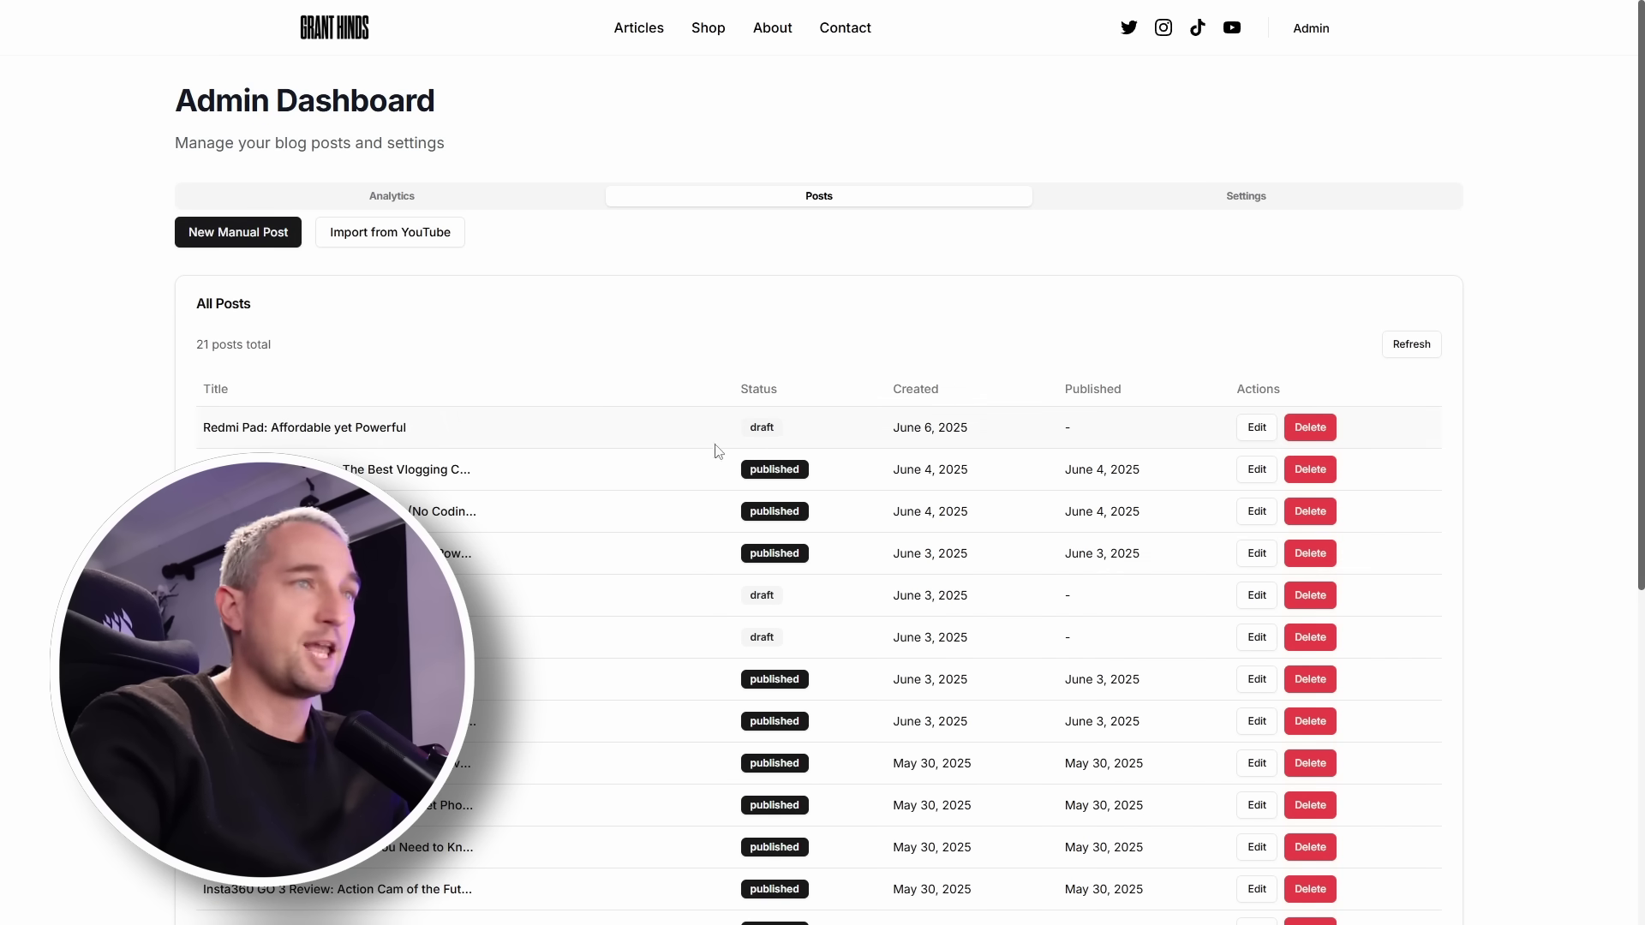
left_click(1005, 429)
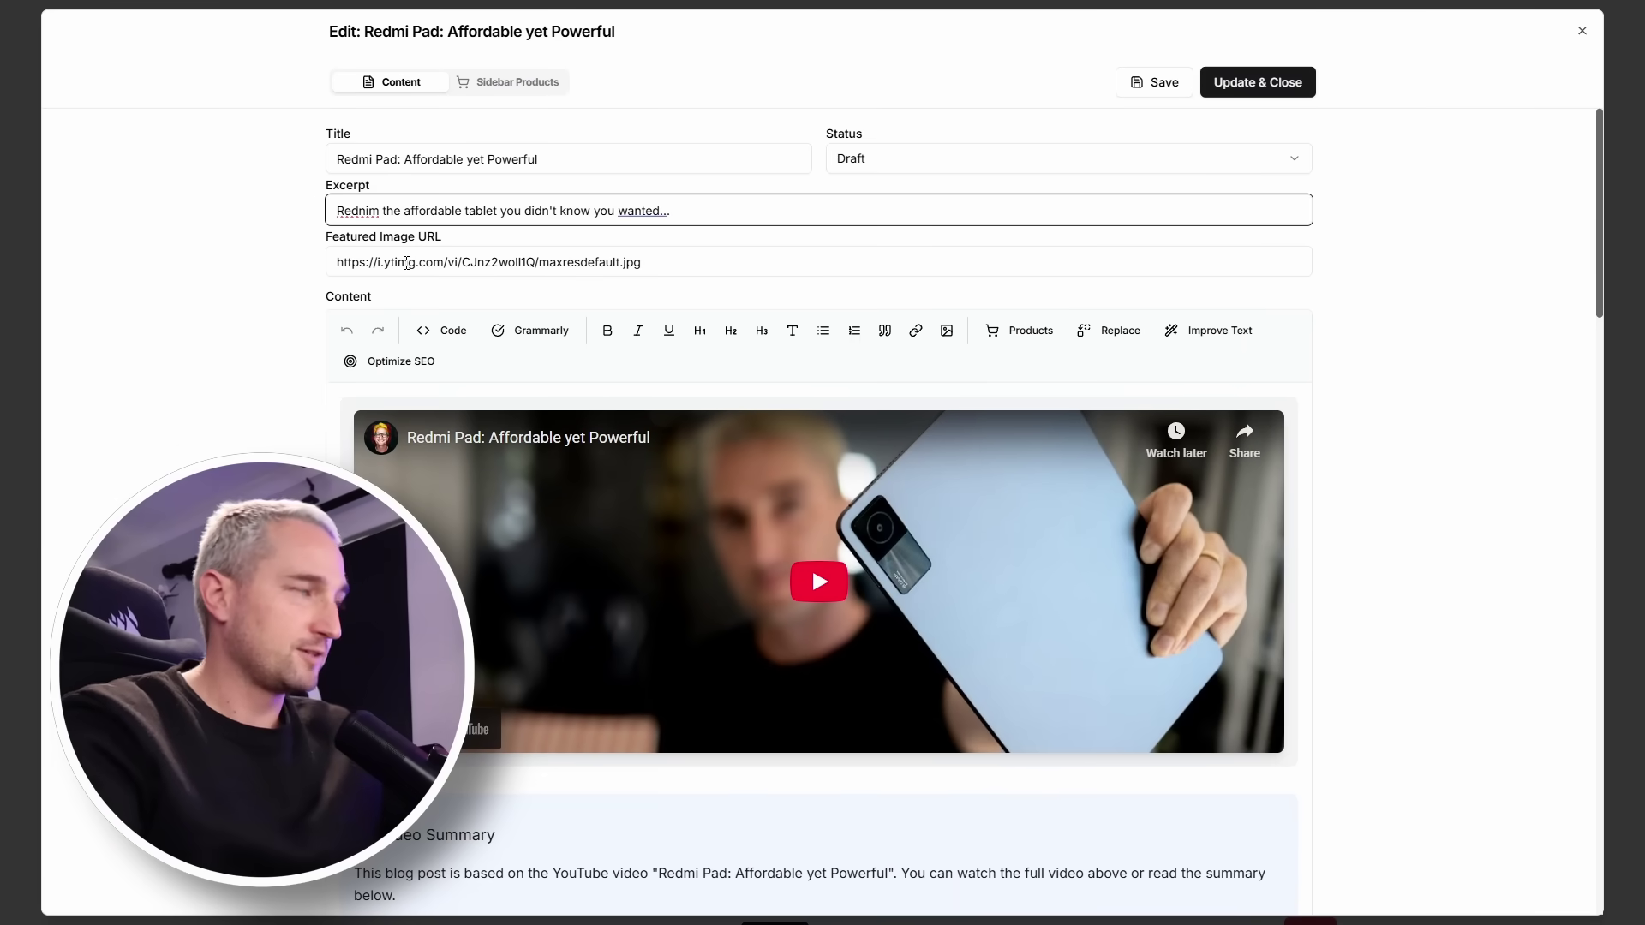
- In the Content Summary, change the opening 'a tablet' to 'A tablet', then return to the top
scroll(551, 403, "down", 3)
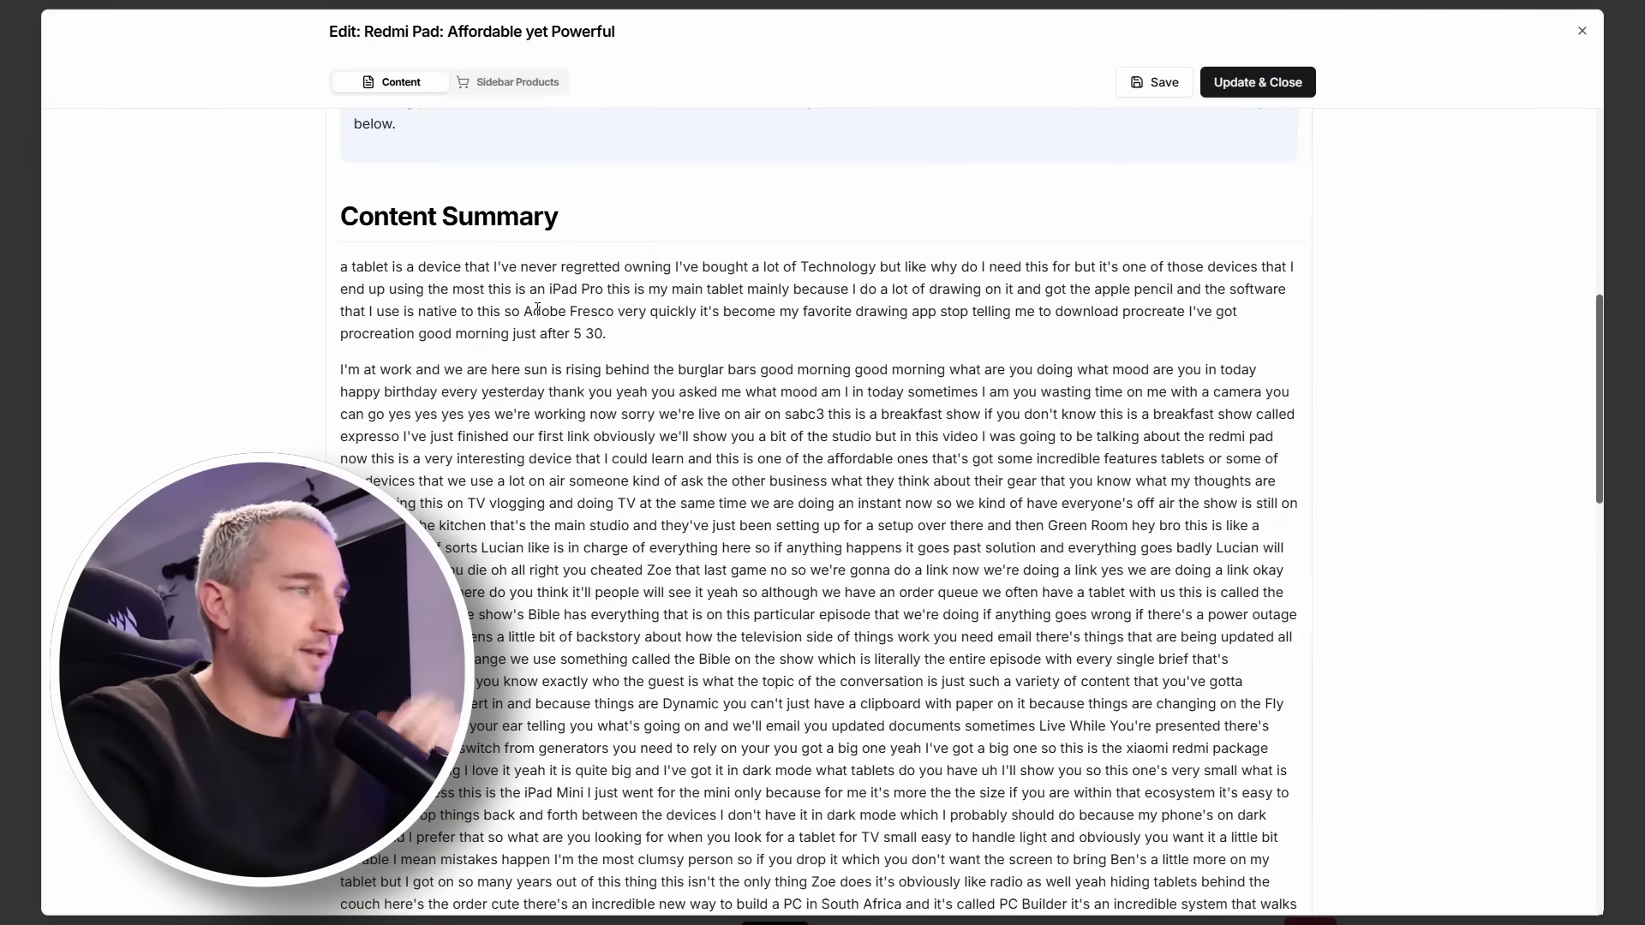
scroll(538, 309, "down", 8)
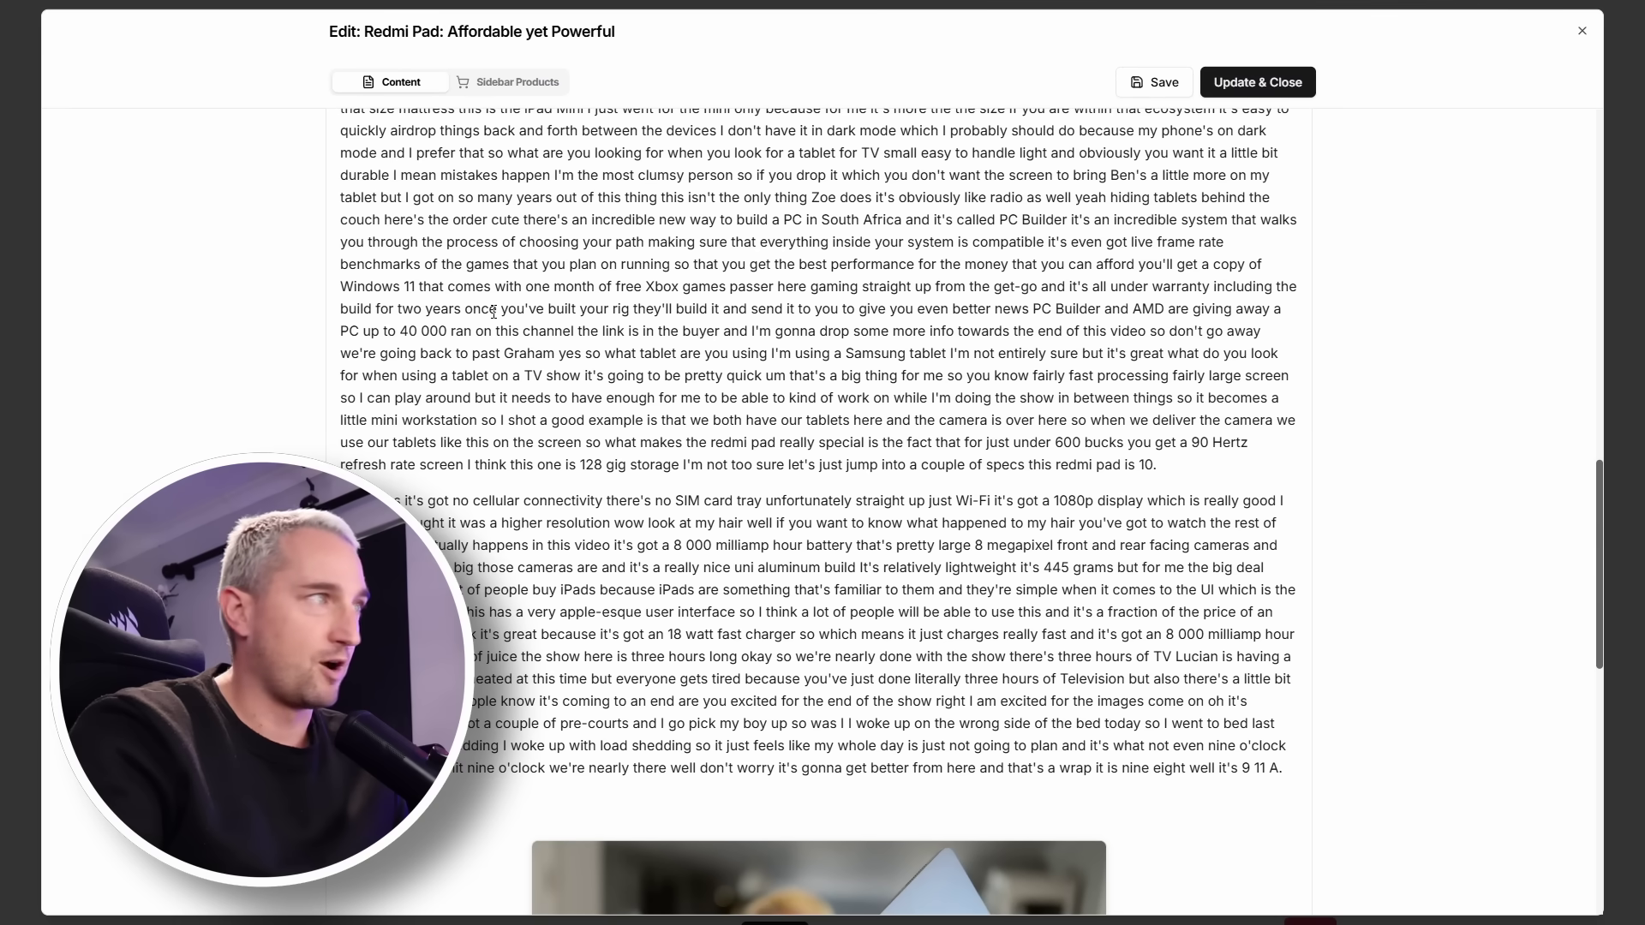
scroll(494, 312, "down", 3)
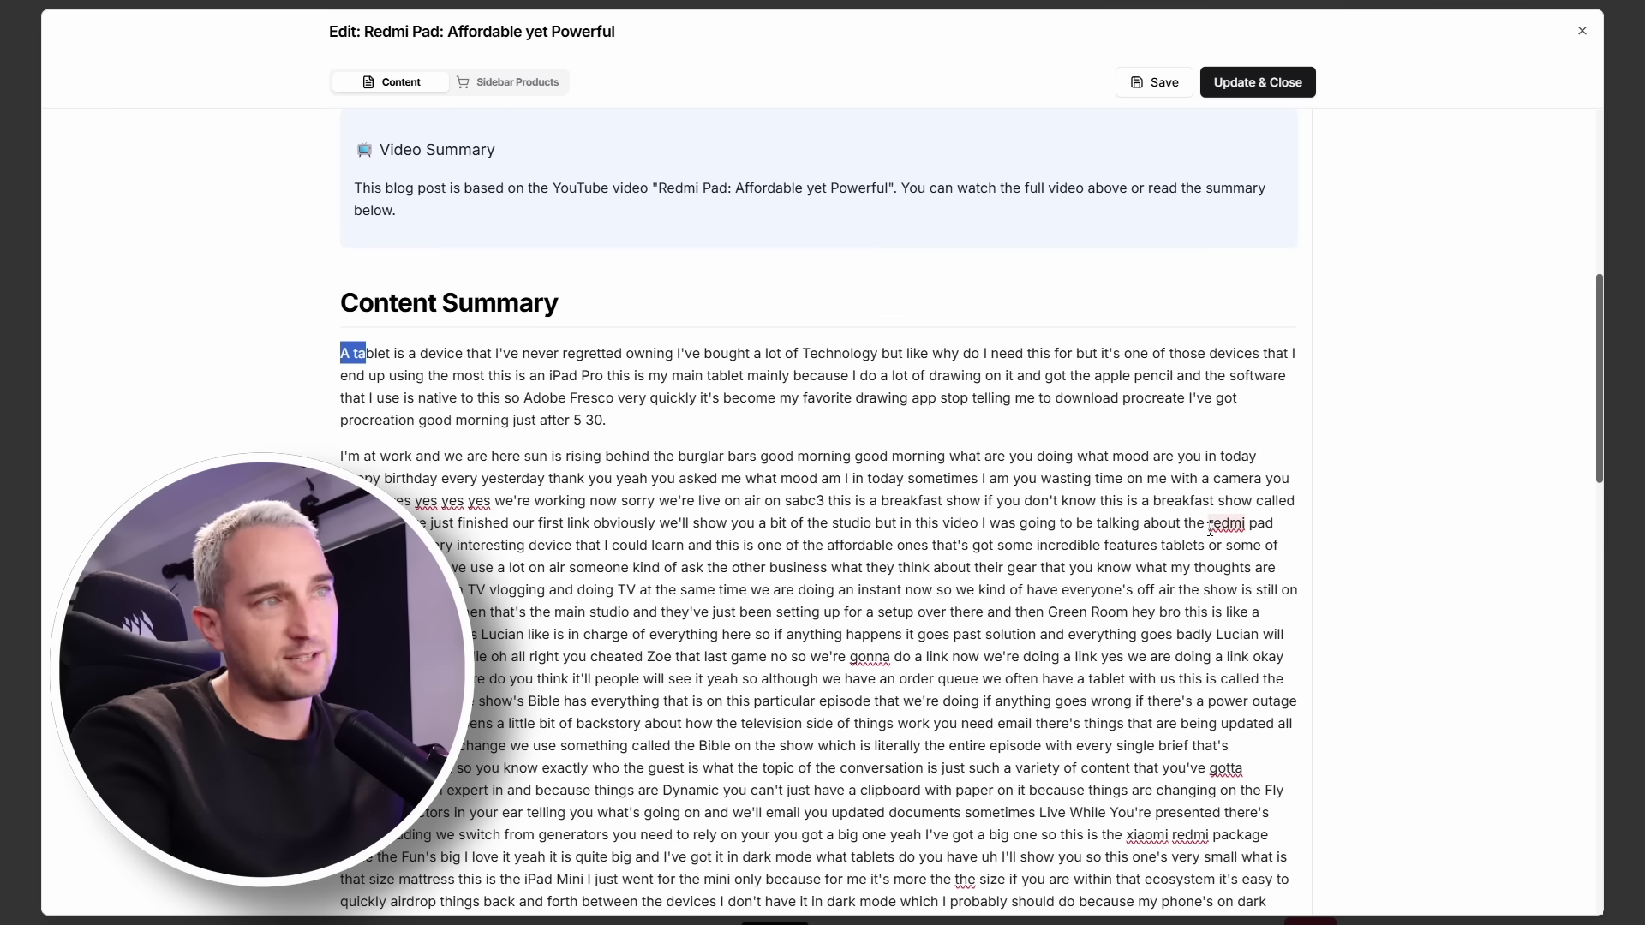
scroll(1225, 524, "down", 4)
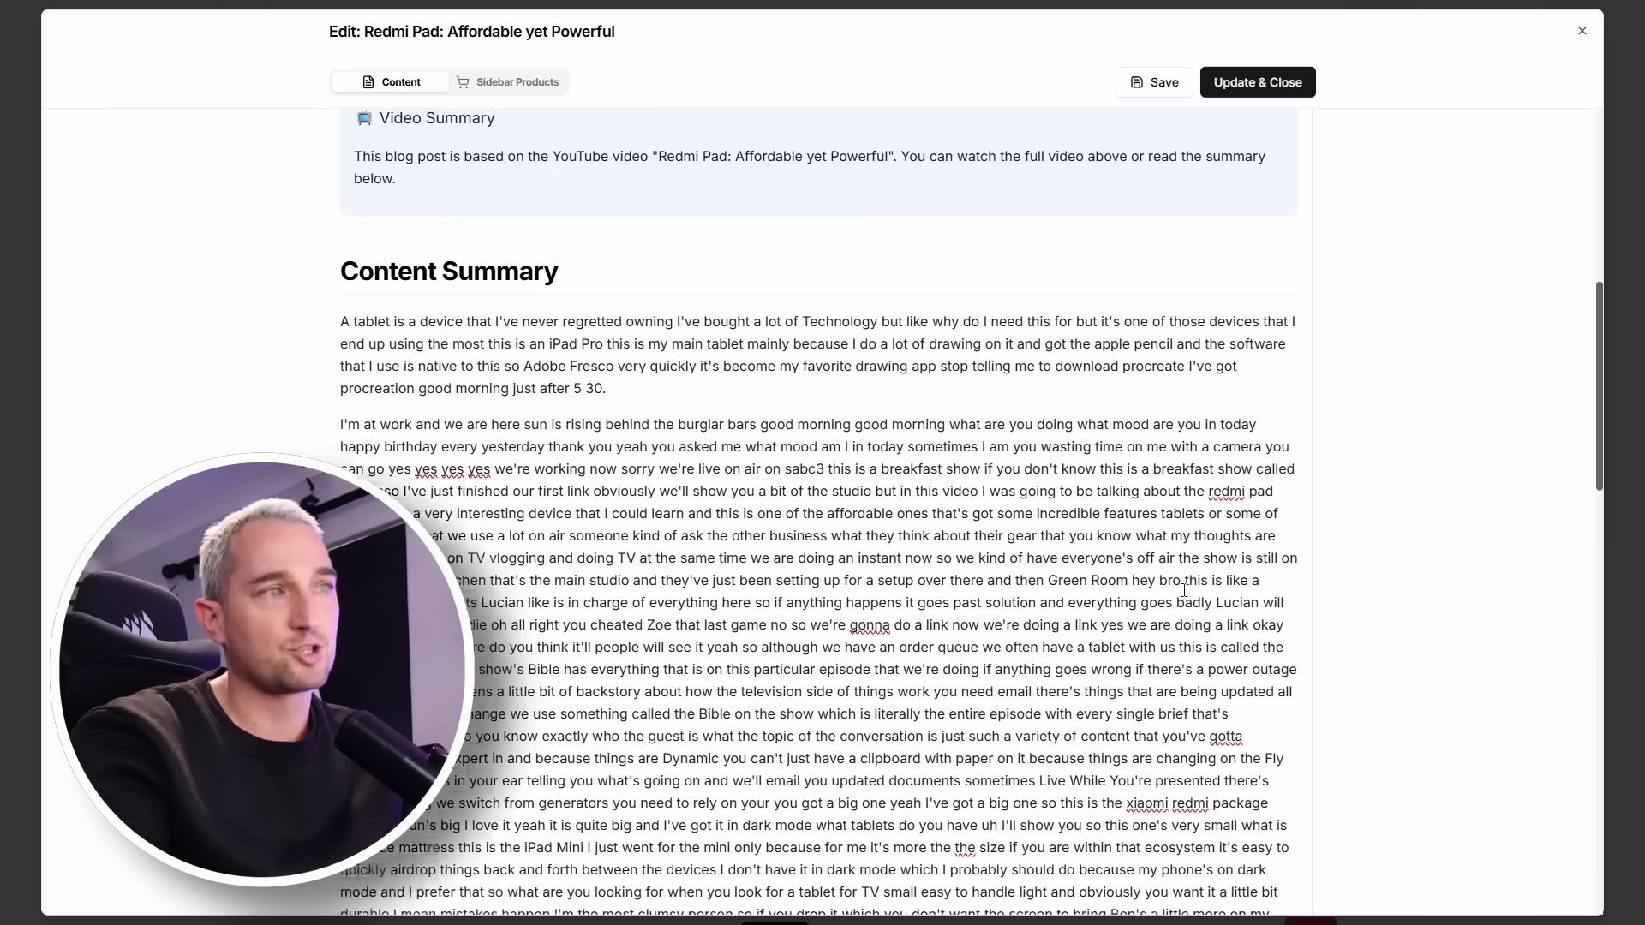
scroll(1176, 514, "down", 15)
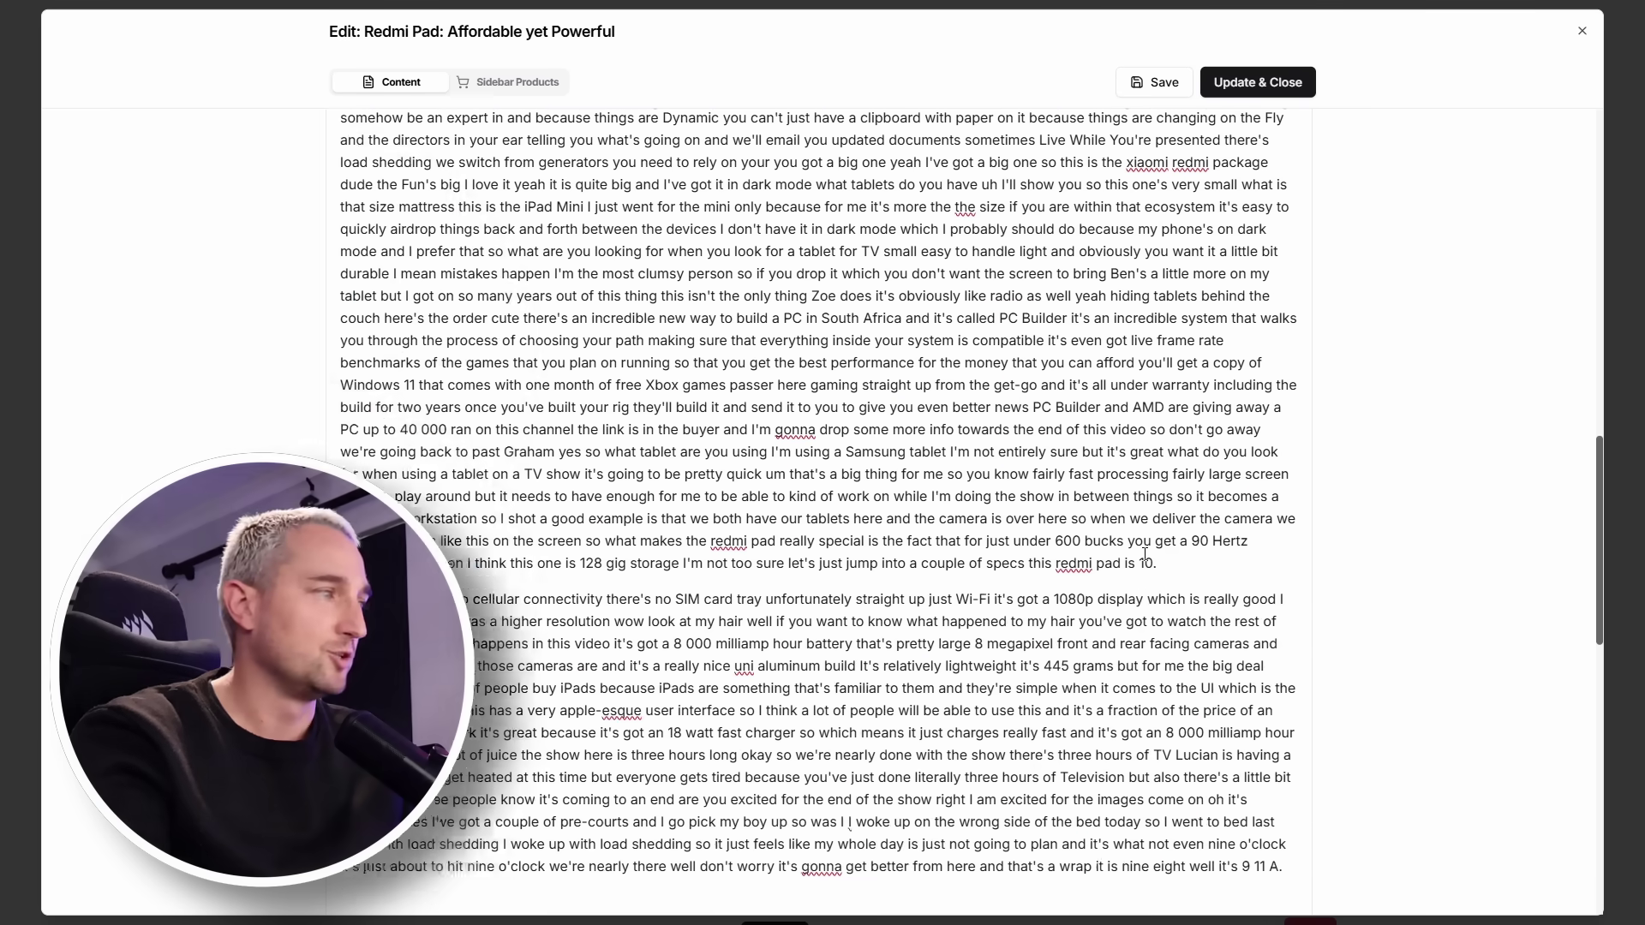
scroll(1127, 573, "up", 20)
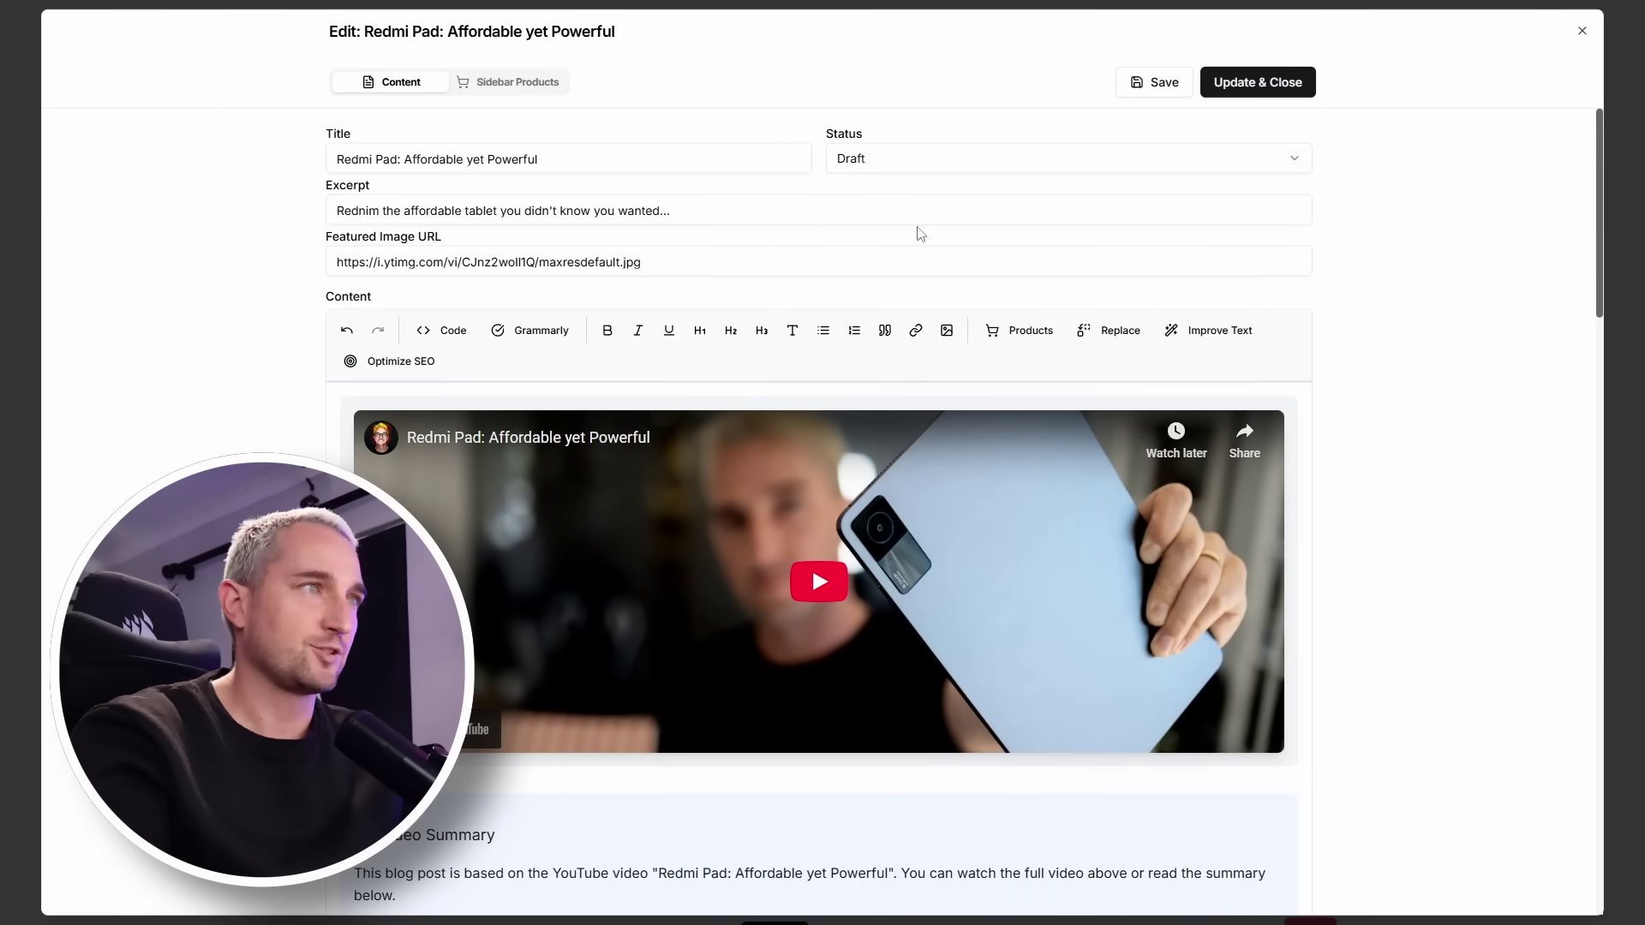
- Case-sensitively replace all six 'redmi' occurrences with 'Redmi'
left_click(1105, 330)
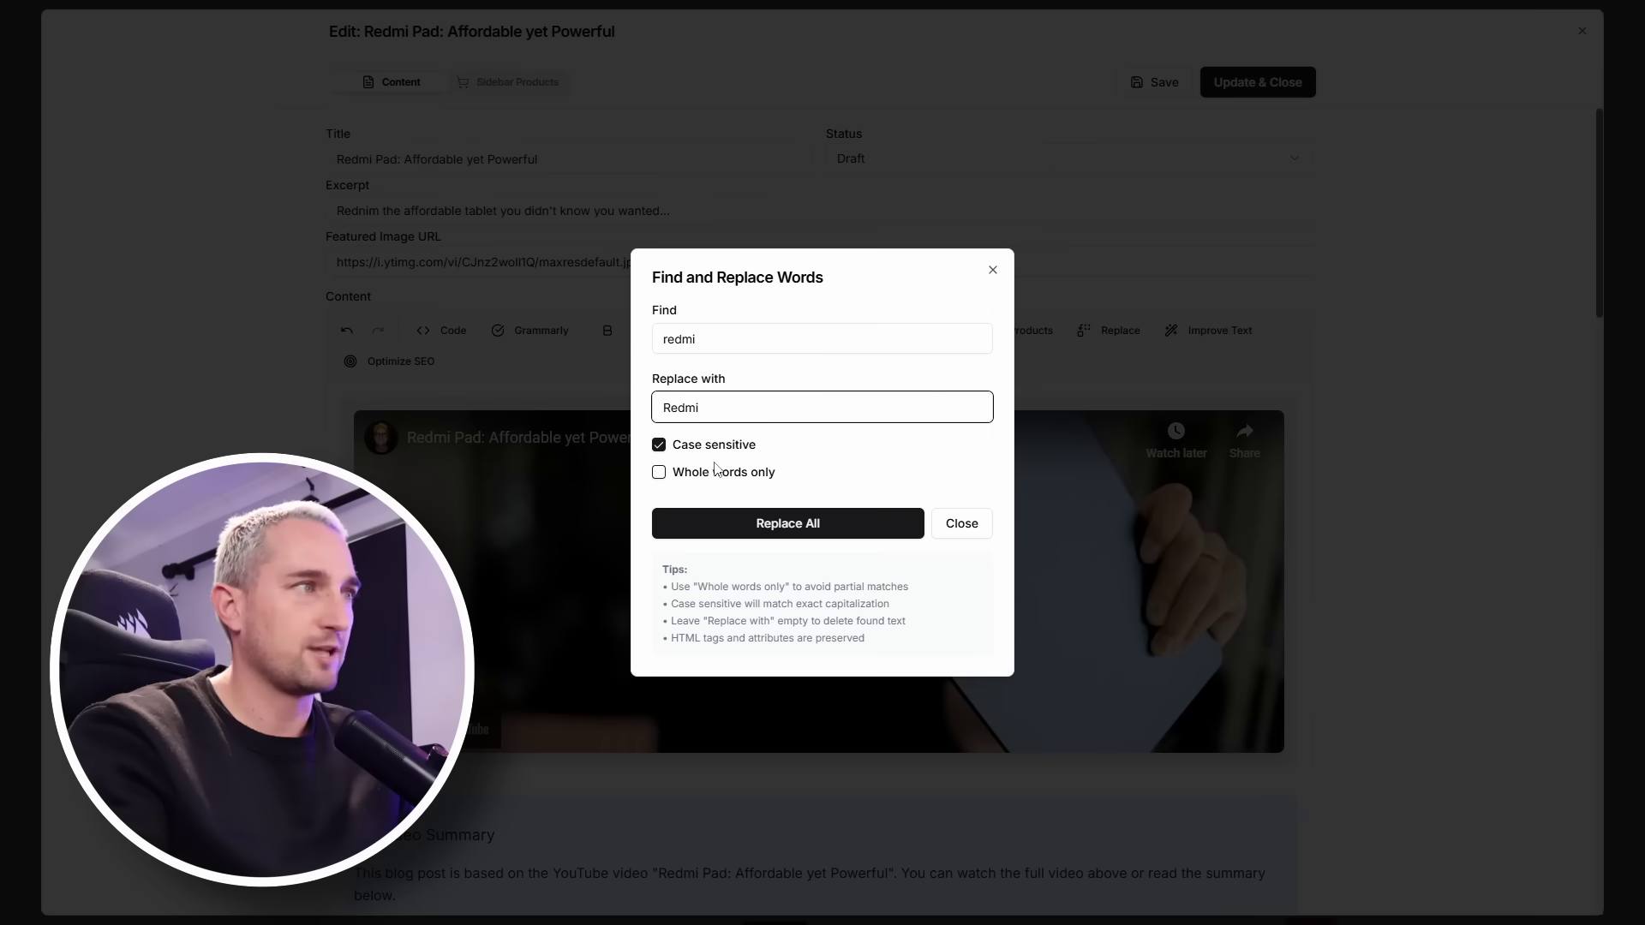
left_click(775, 531)
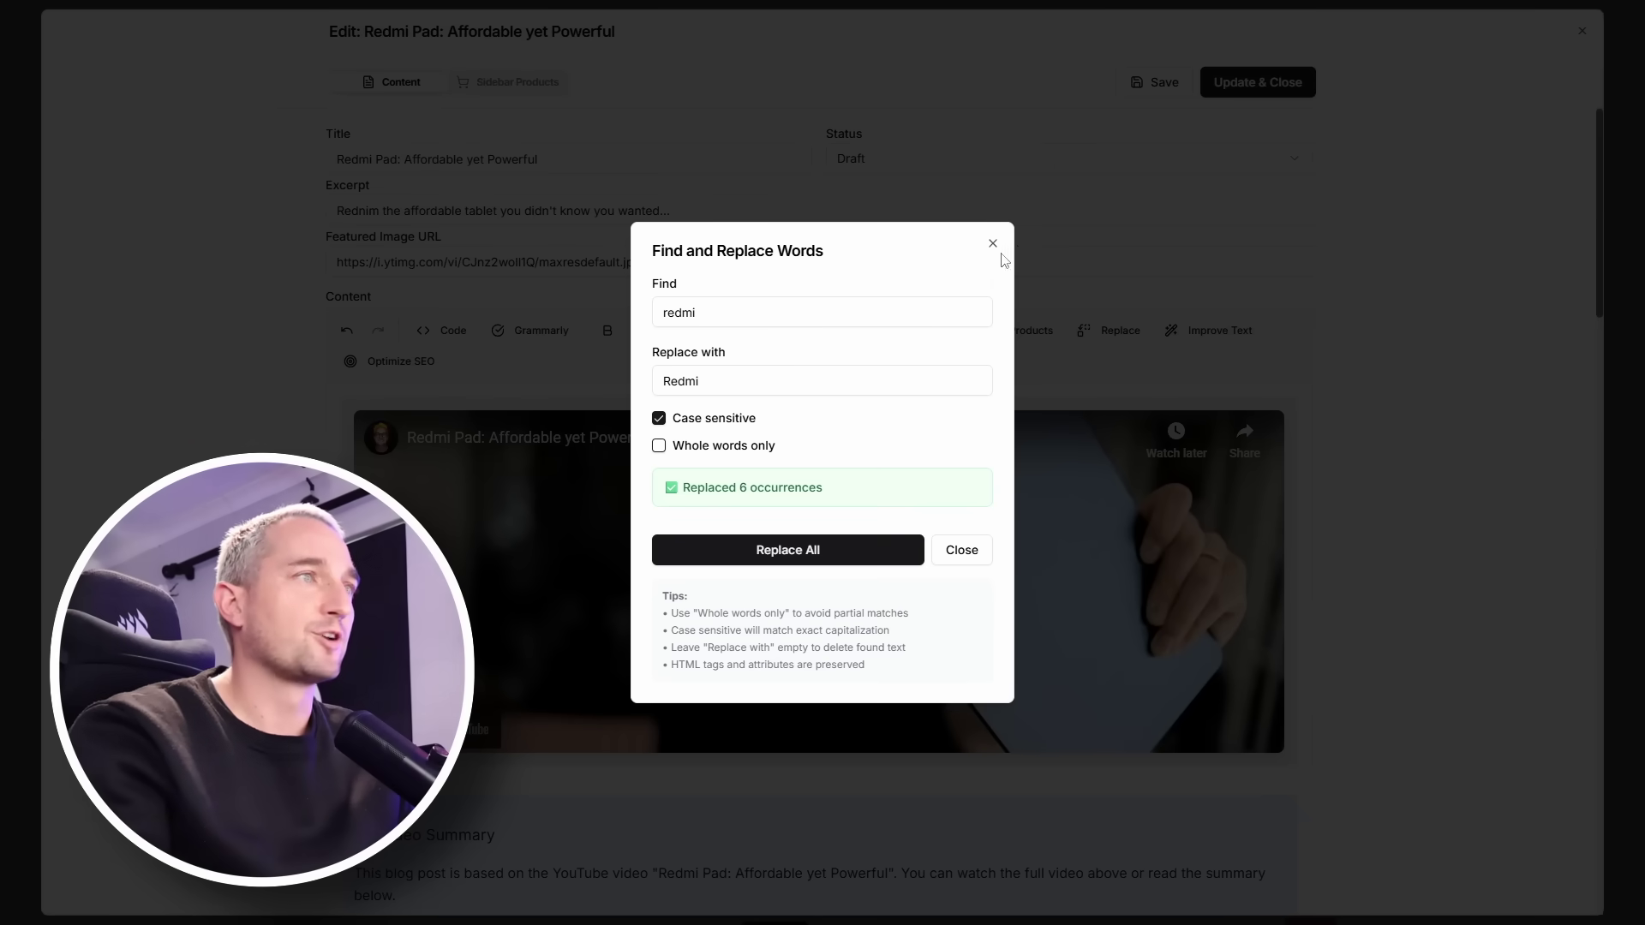
left_click(993, 244)
- Case-sensitively replace every 'xiaomi' with 'Xiaomi' across the draft
left_click(1109, 330)
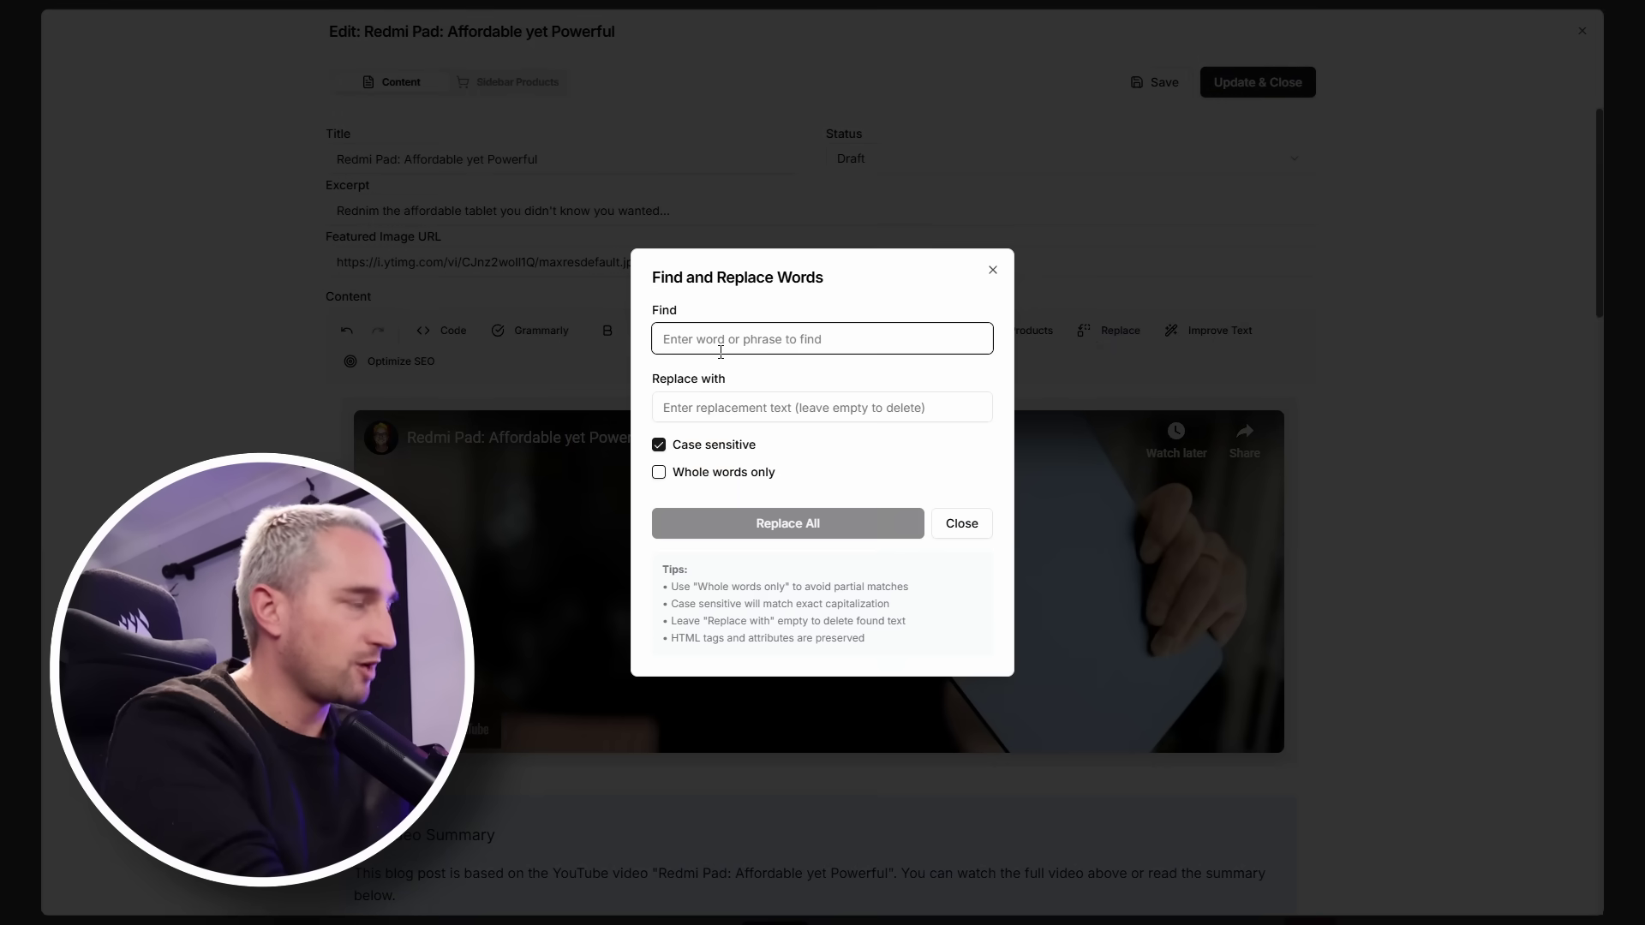
type("xi")
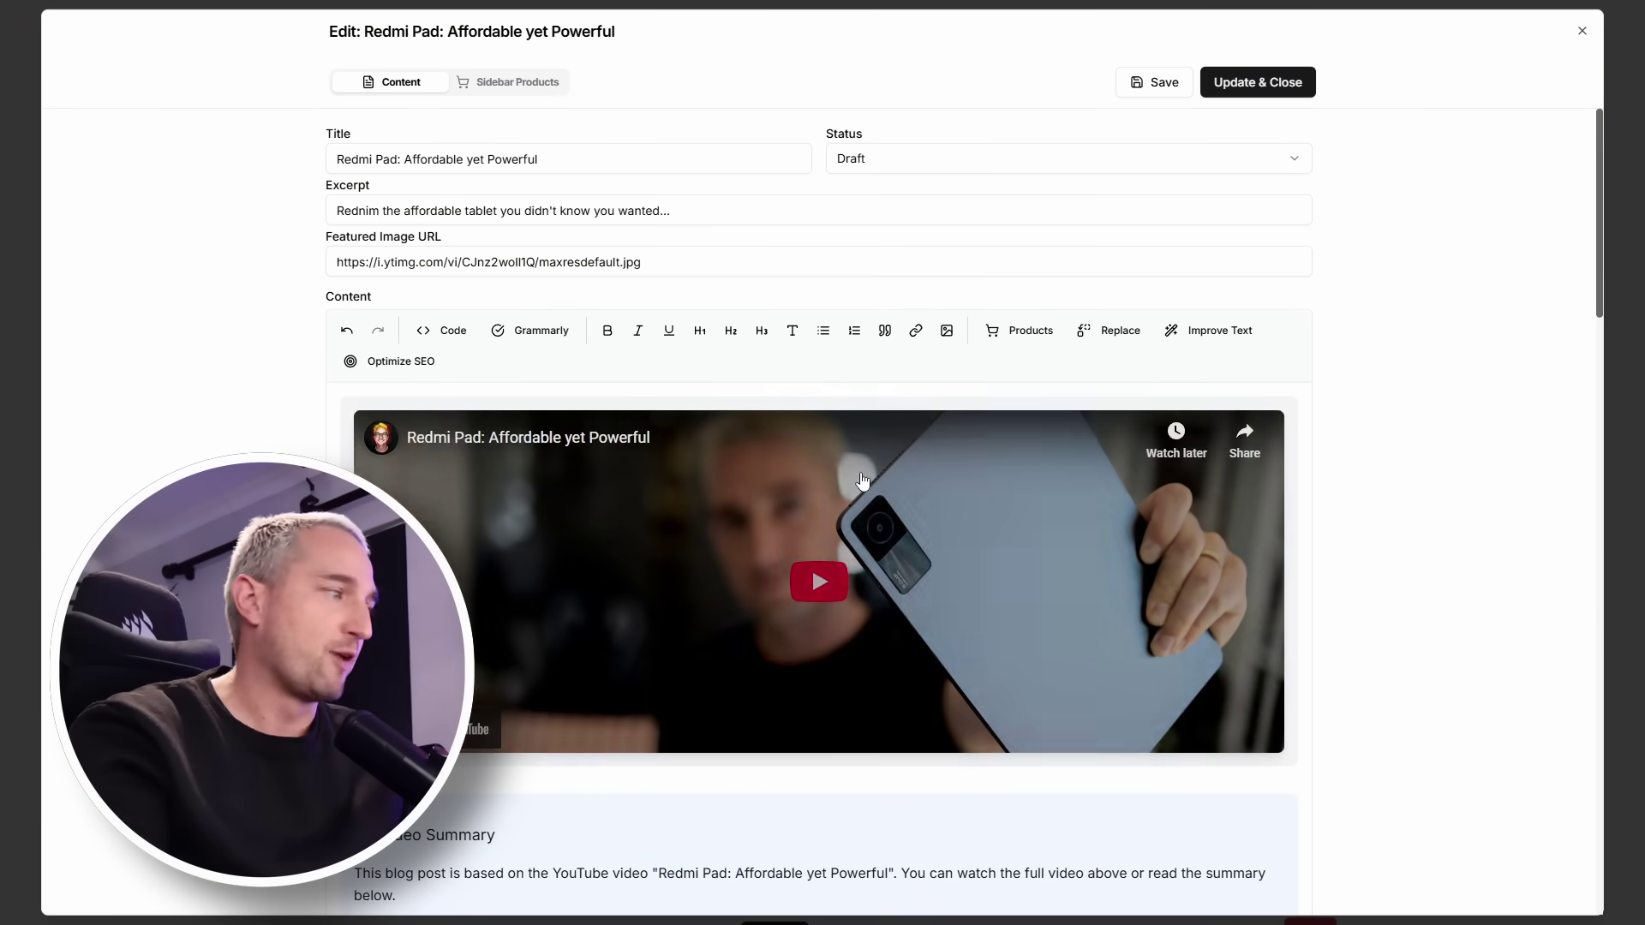
scroll(858, 525, "down", 4)
scroll(859, 525, "down", 2)
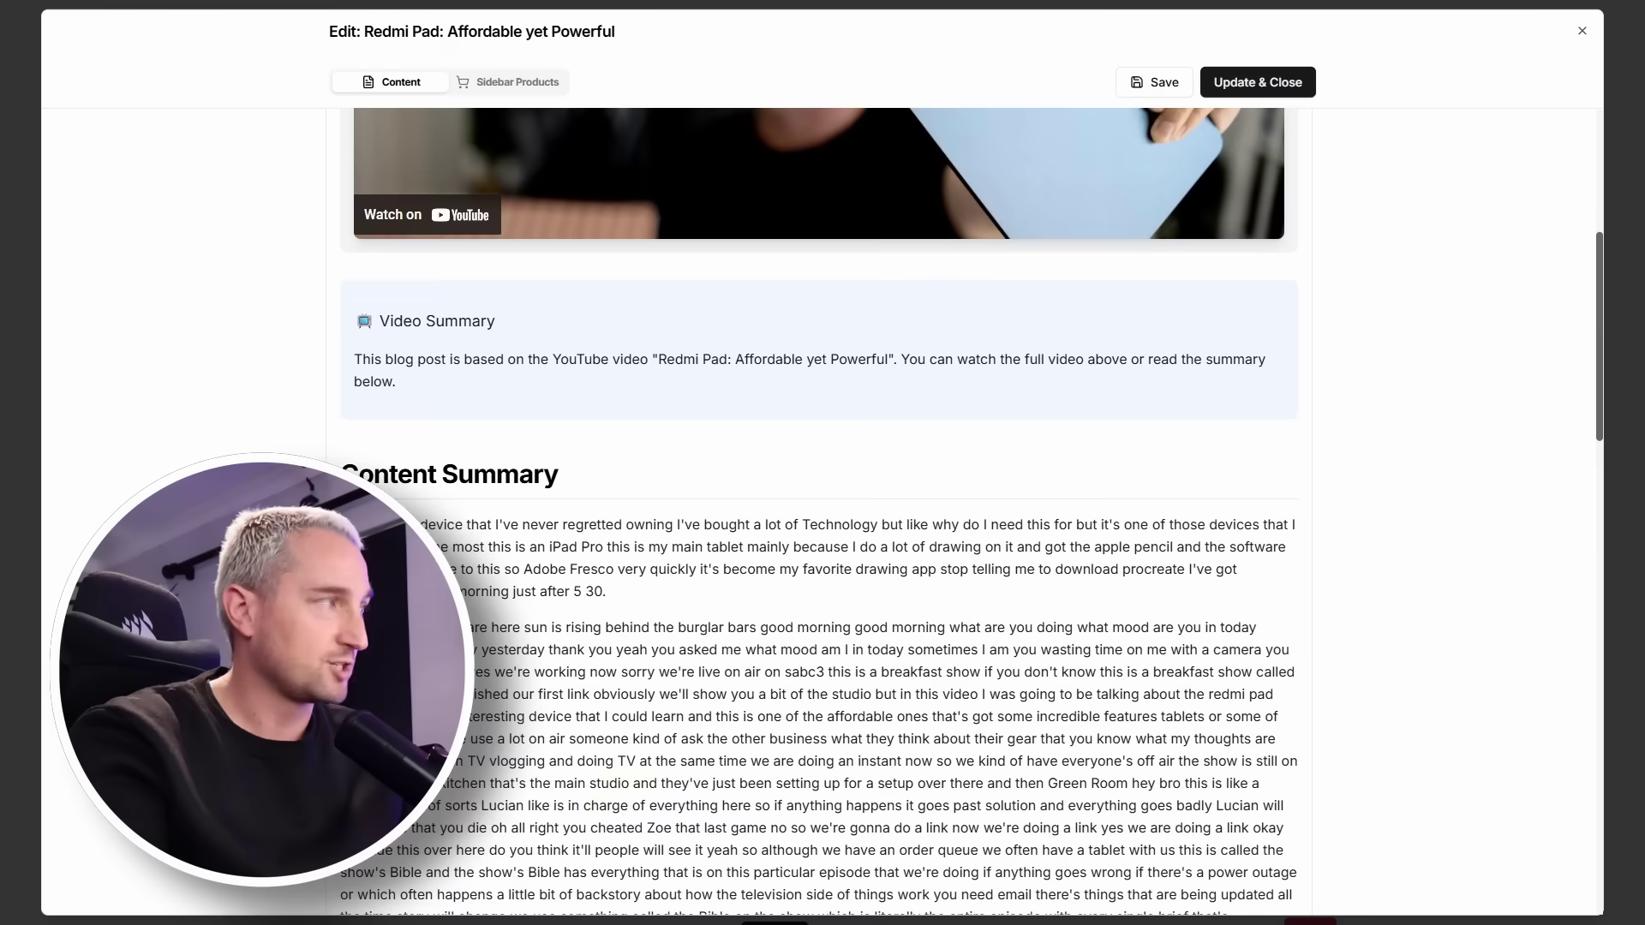
scroll(359, 344, "down", 2)
scroll(367, 351, "down", 20)
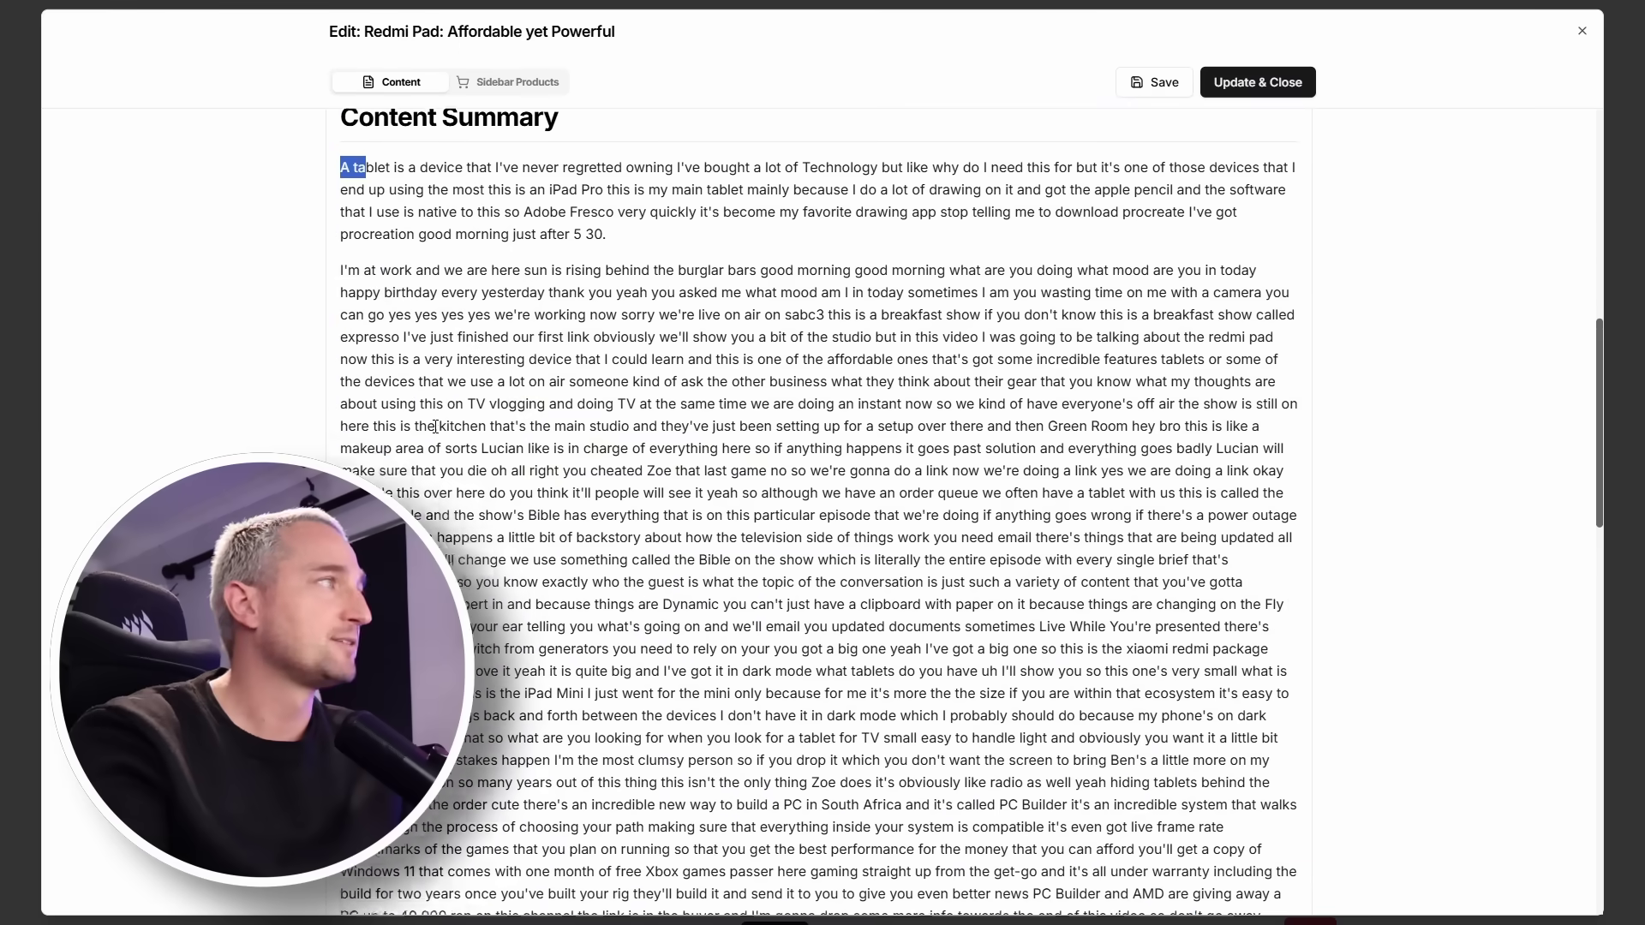
scroll(451, 462, "up", 5)
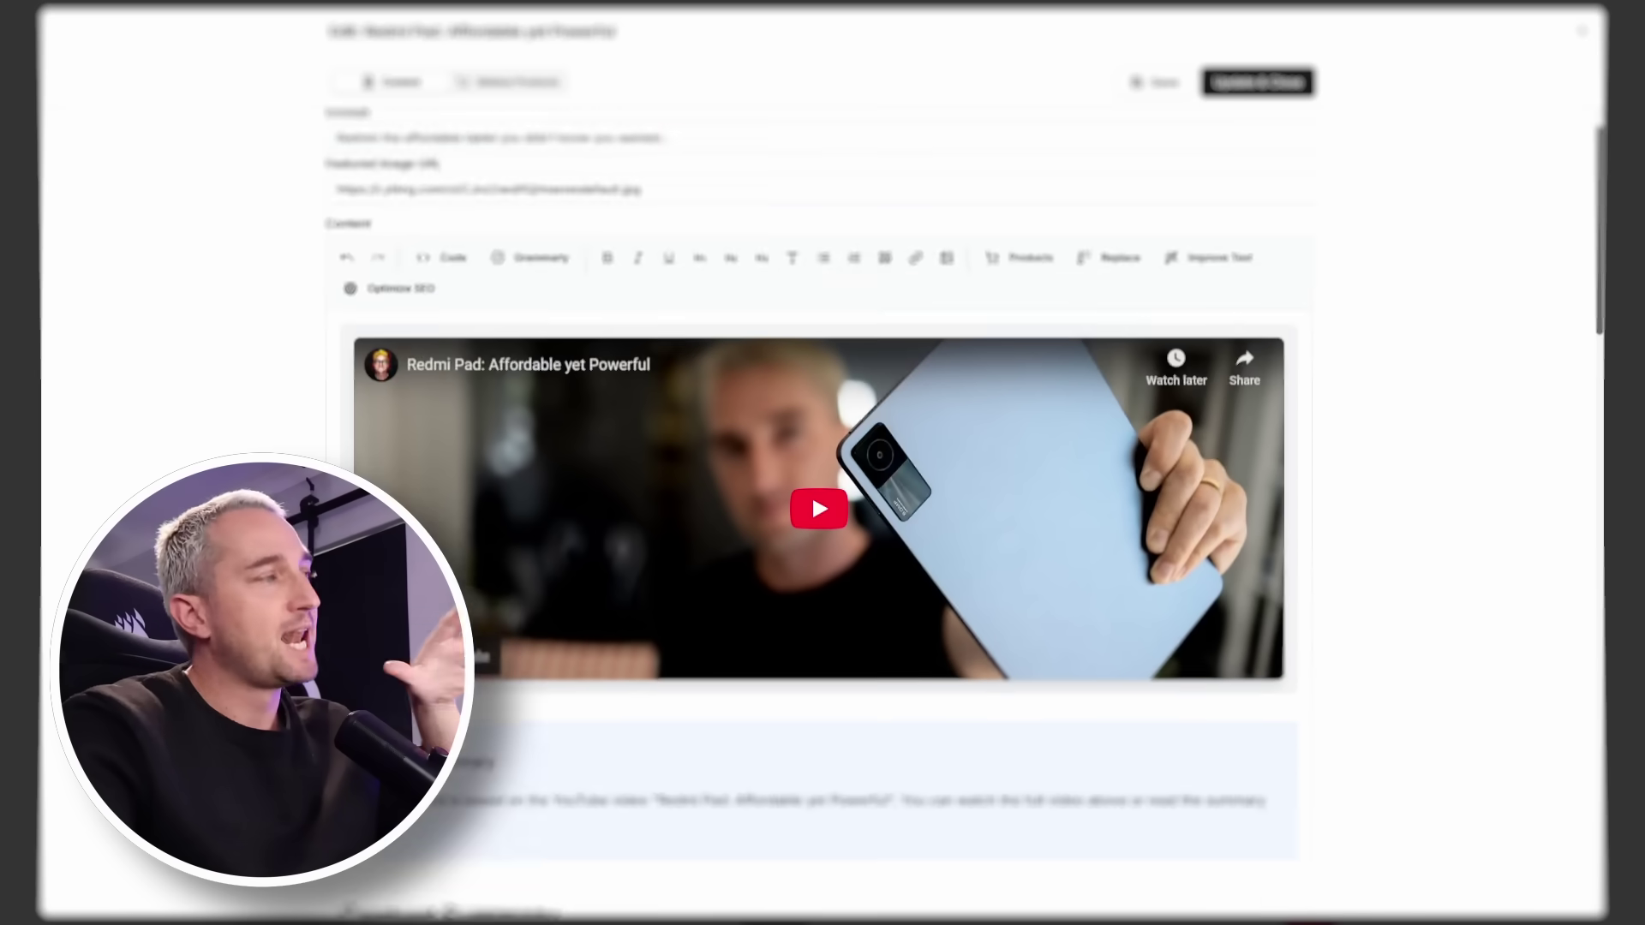
scroll(818, 514, "down", 2)
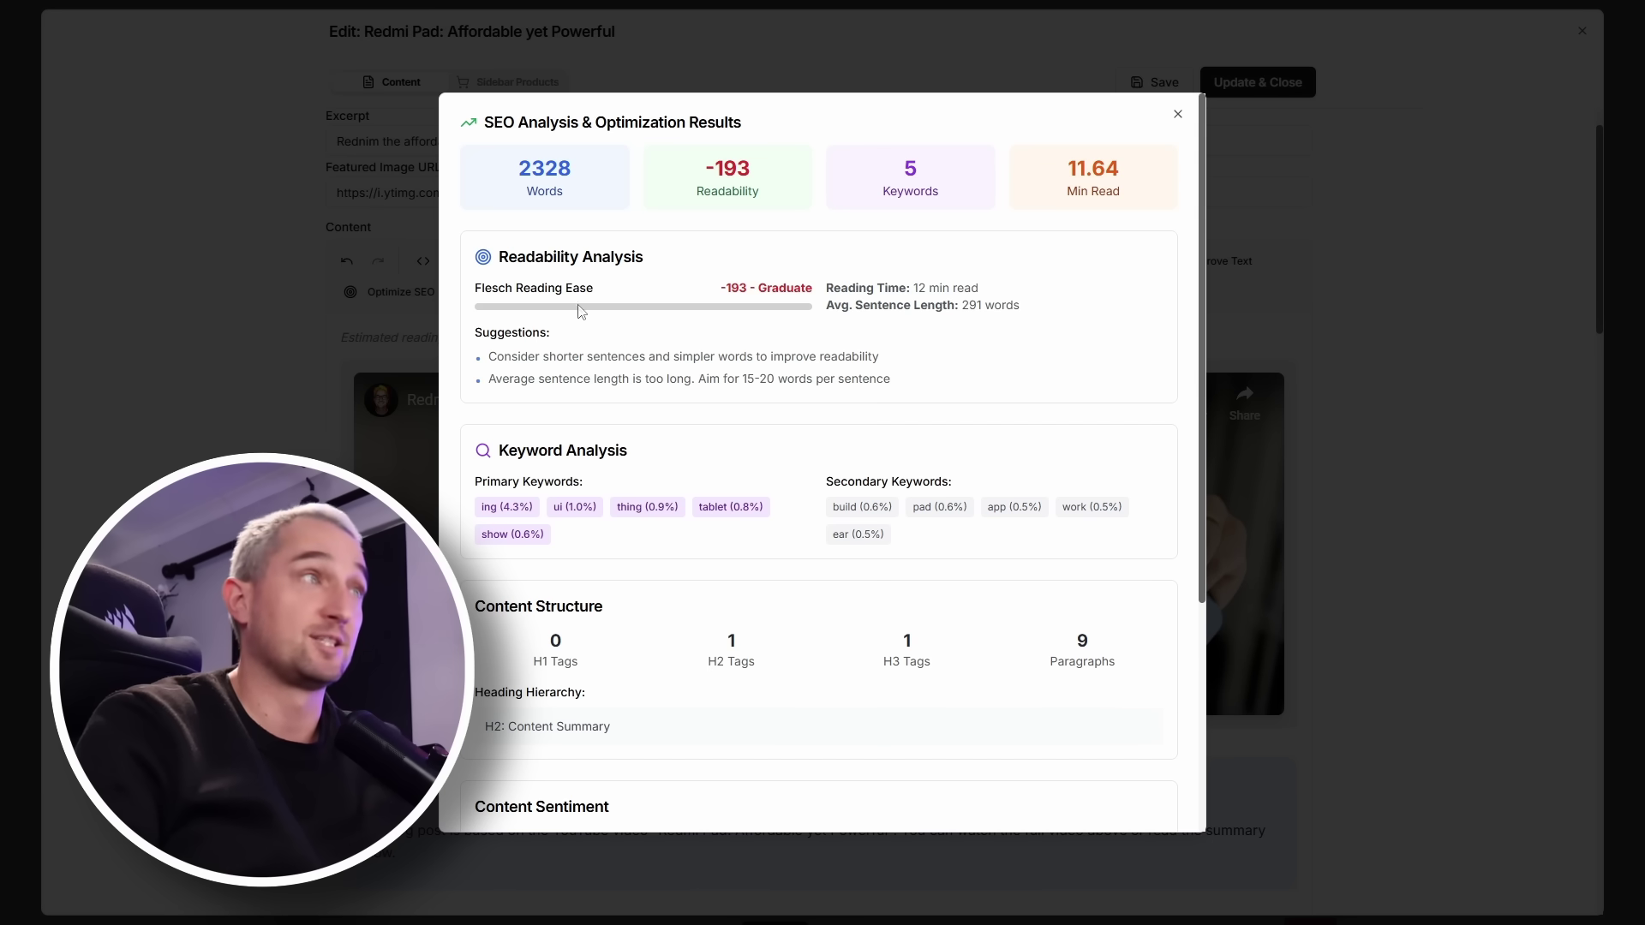
- Review the SEO results: +144 sentiment, plus recommendations for an H1 heading and shorter sentences
scroll(698, 360, "down", 1)
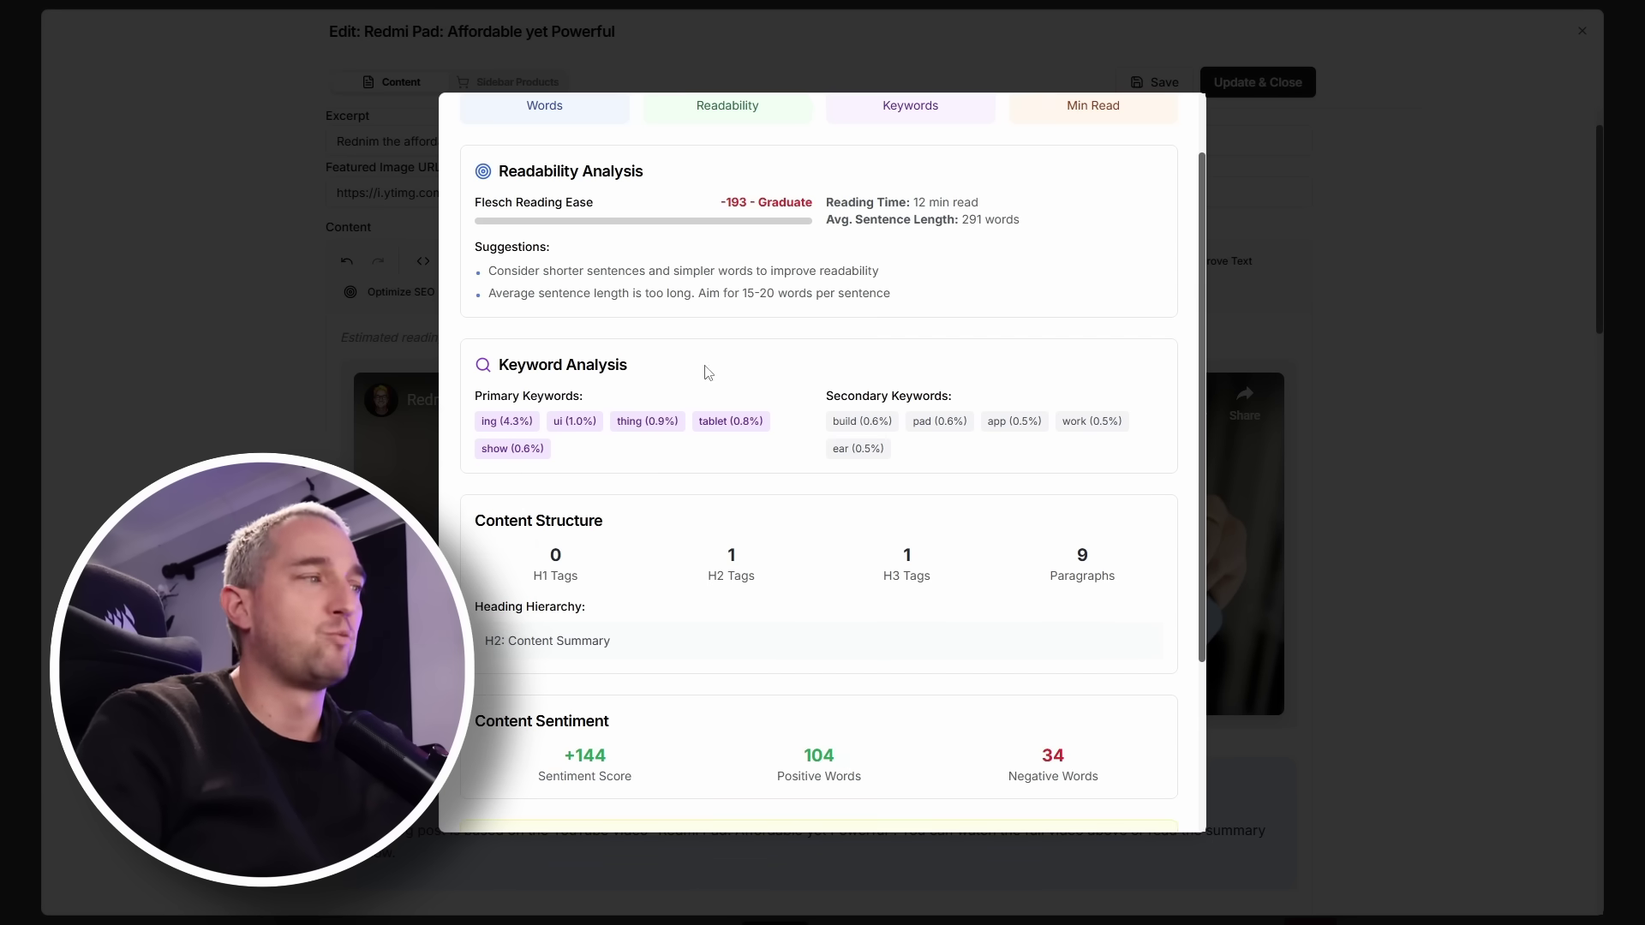
scroll(792, 441, "down", 3)
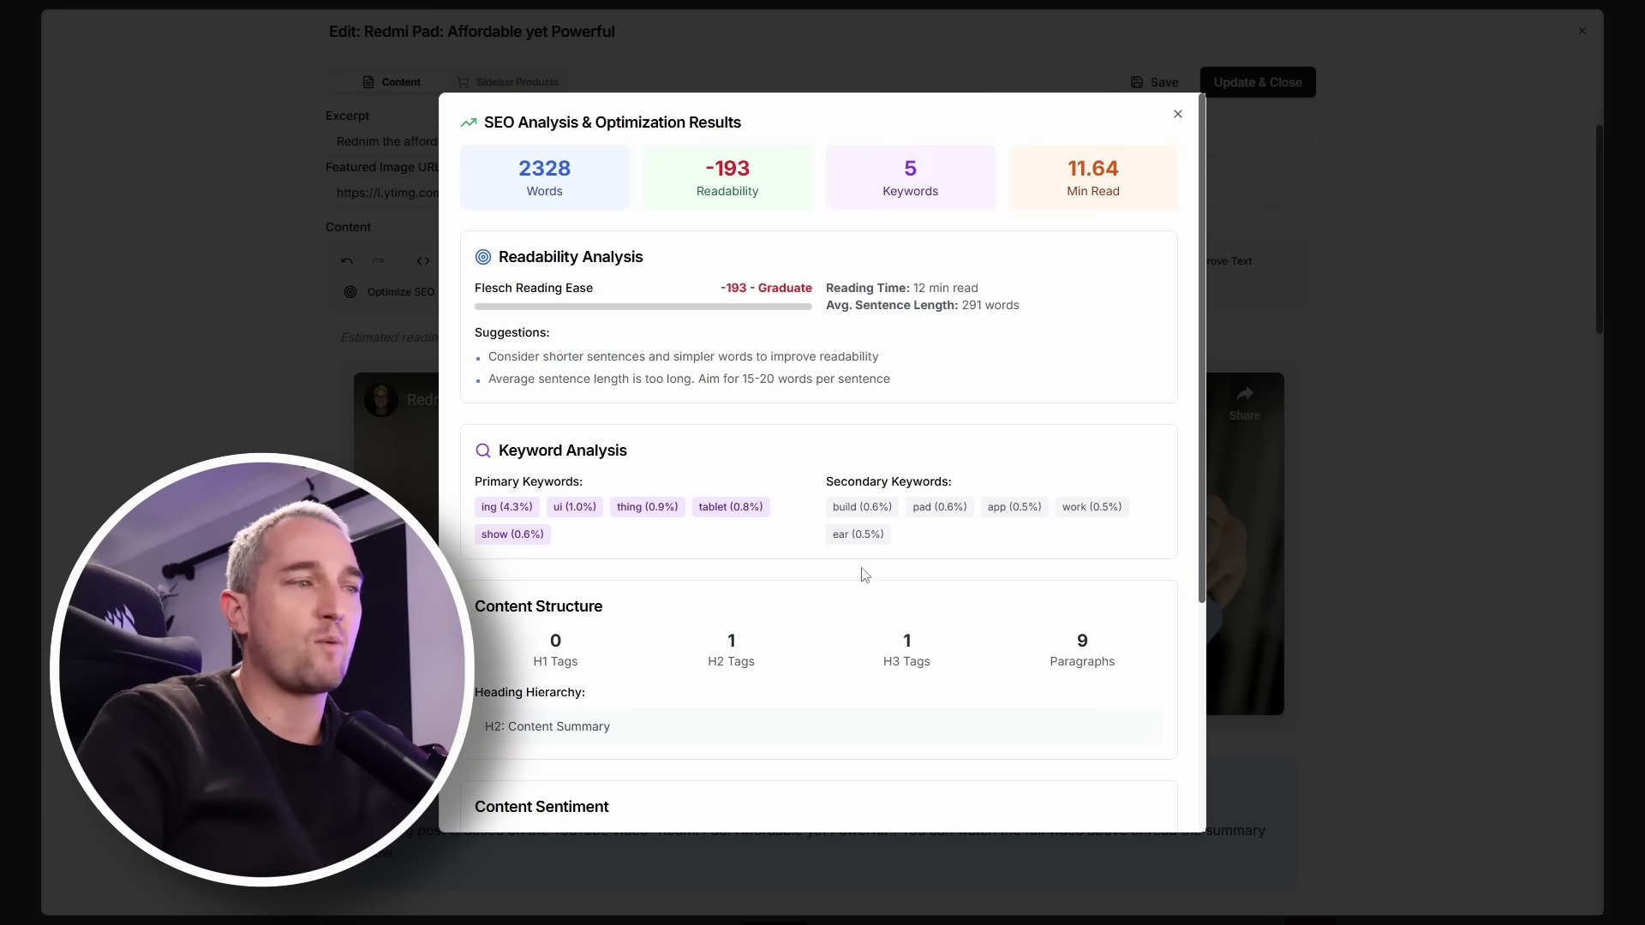
scroll(900, 569, "down", 5)
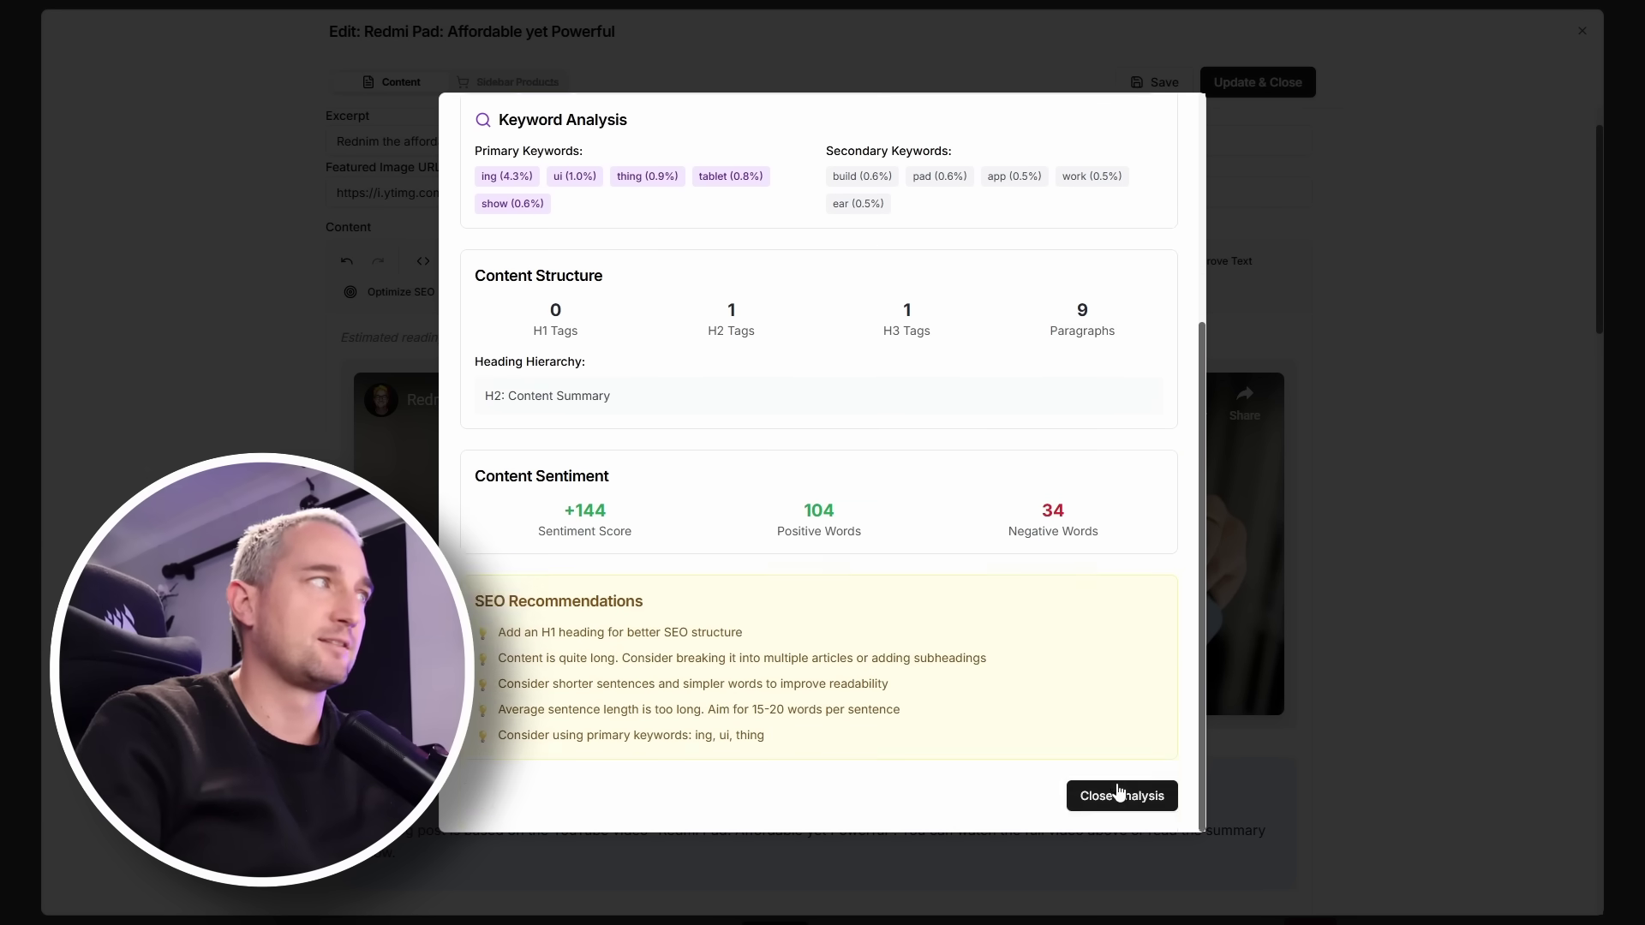
- Close the SEO analysis, toggle Visual and Grammarly editing, and set the status to Published
left_click(1119, 793)
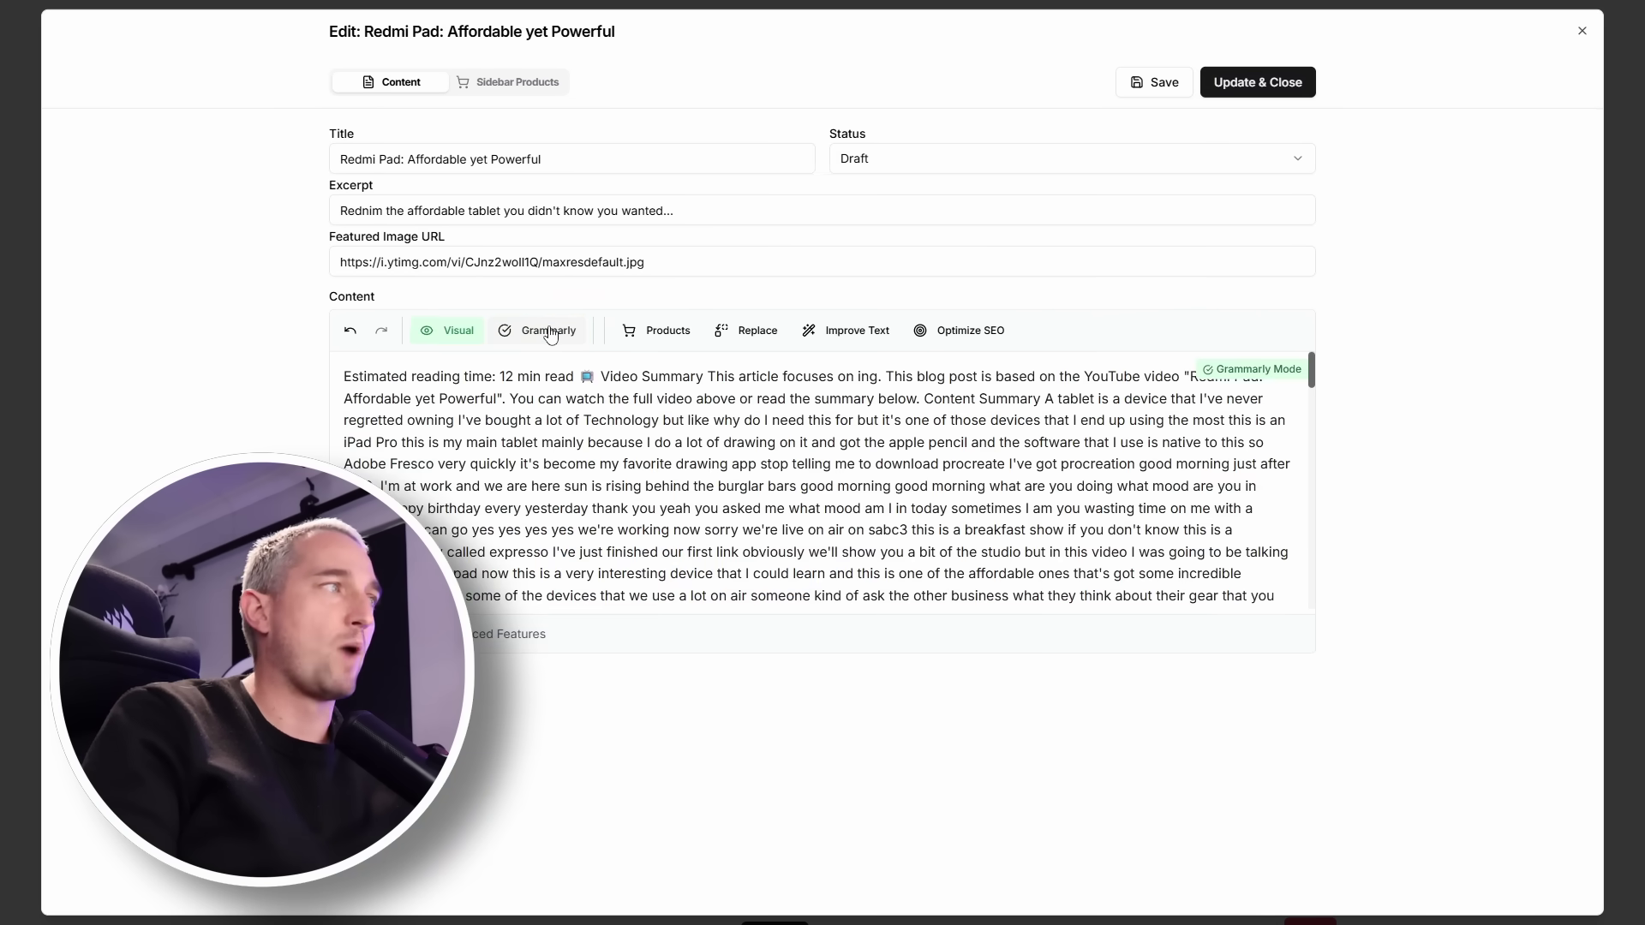
left_click(476, 334)
left_click(538, 340)
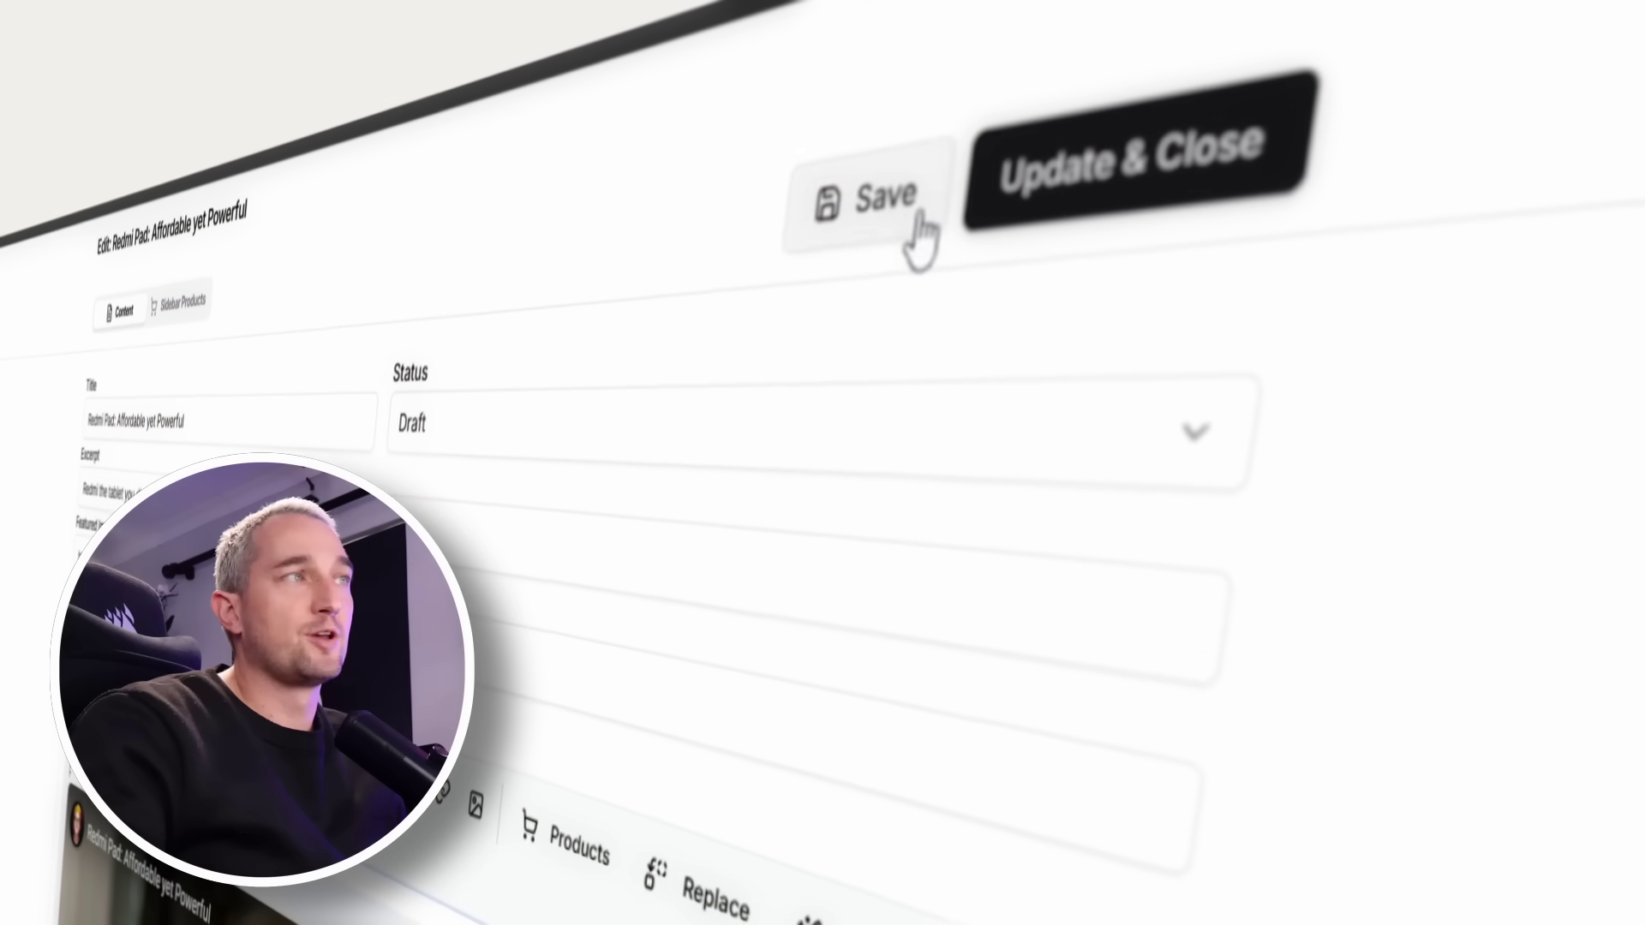
left_click(502, 454)
left_click(514, 638)
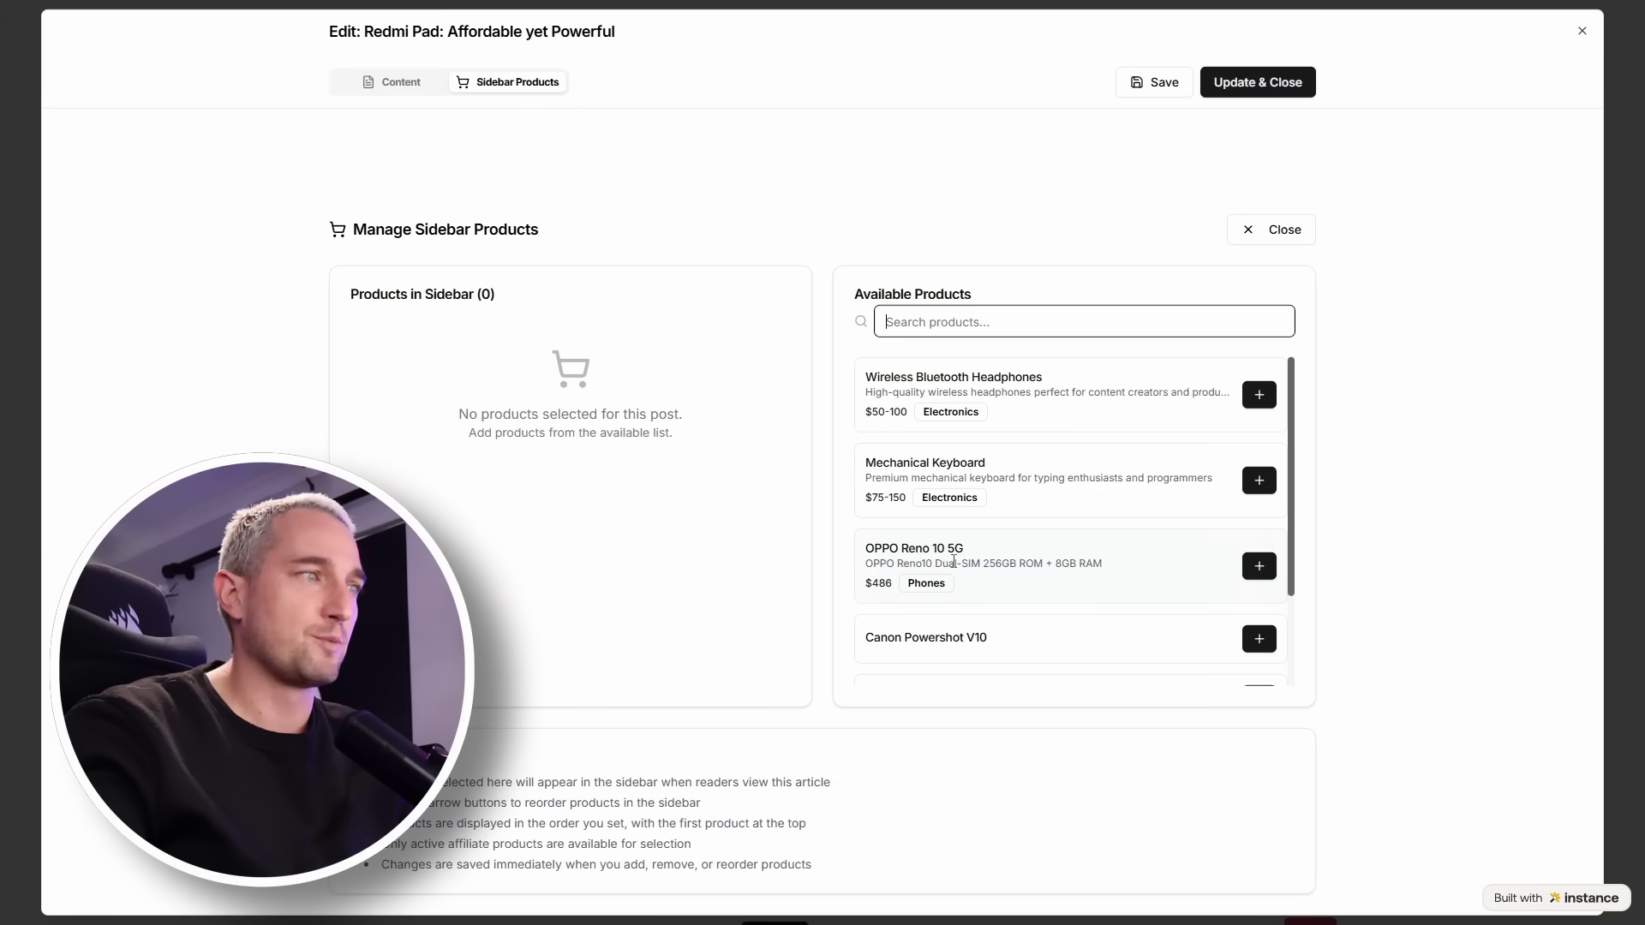
- Add OPPO Reno 10 5G to the post's sidebar products and view the homepage featuring it
scroll(977, 588, "down", 3)
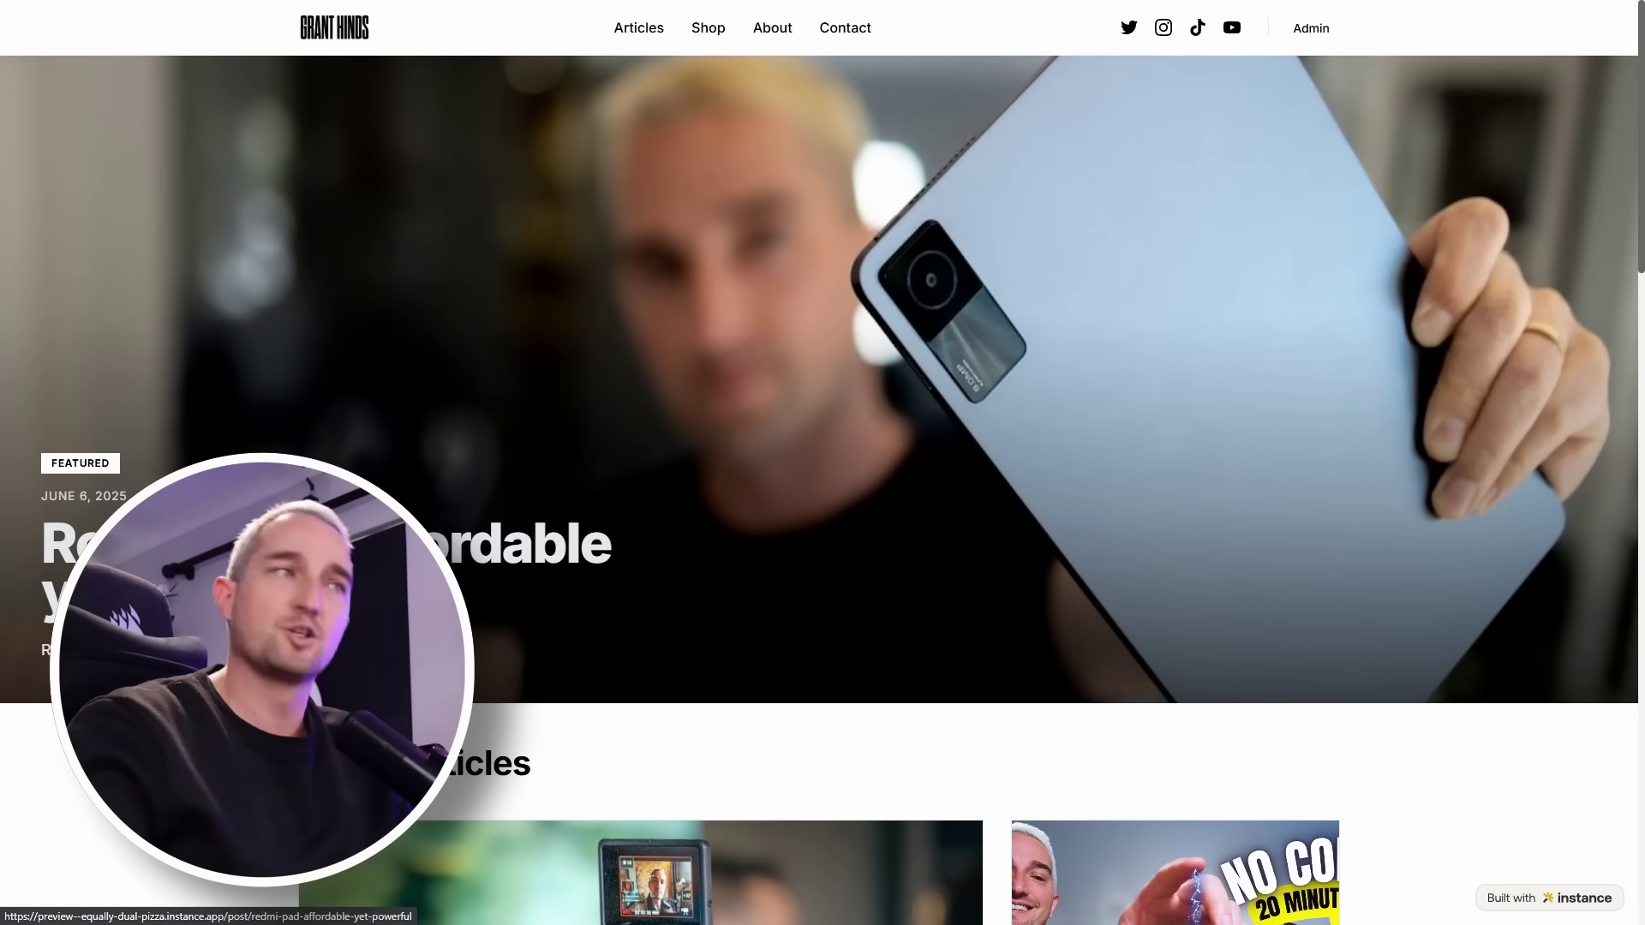
left_click(675, 565)
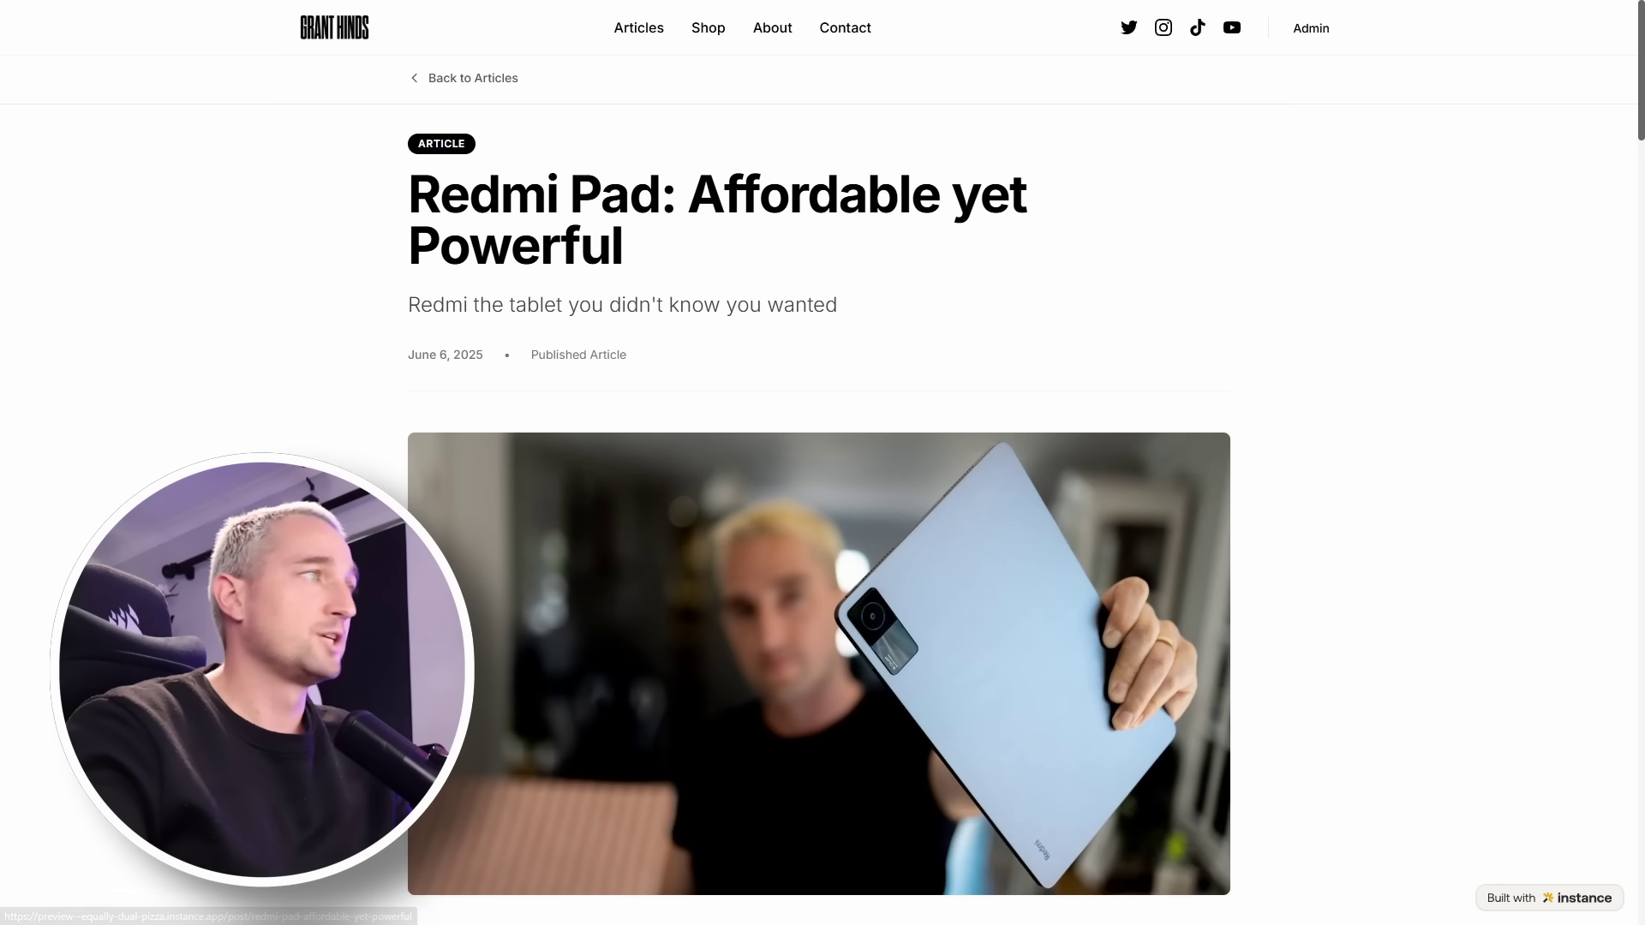
scroll(625, 585, "down", 8)
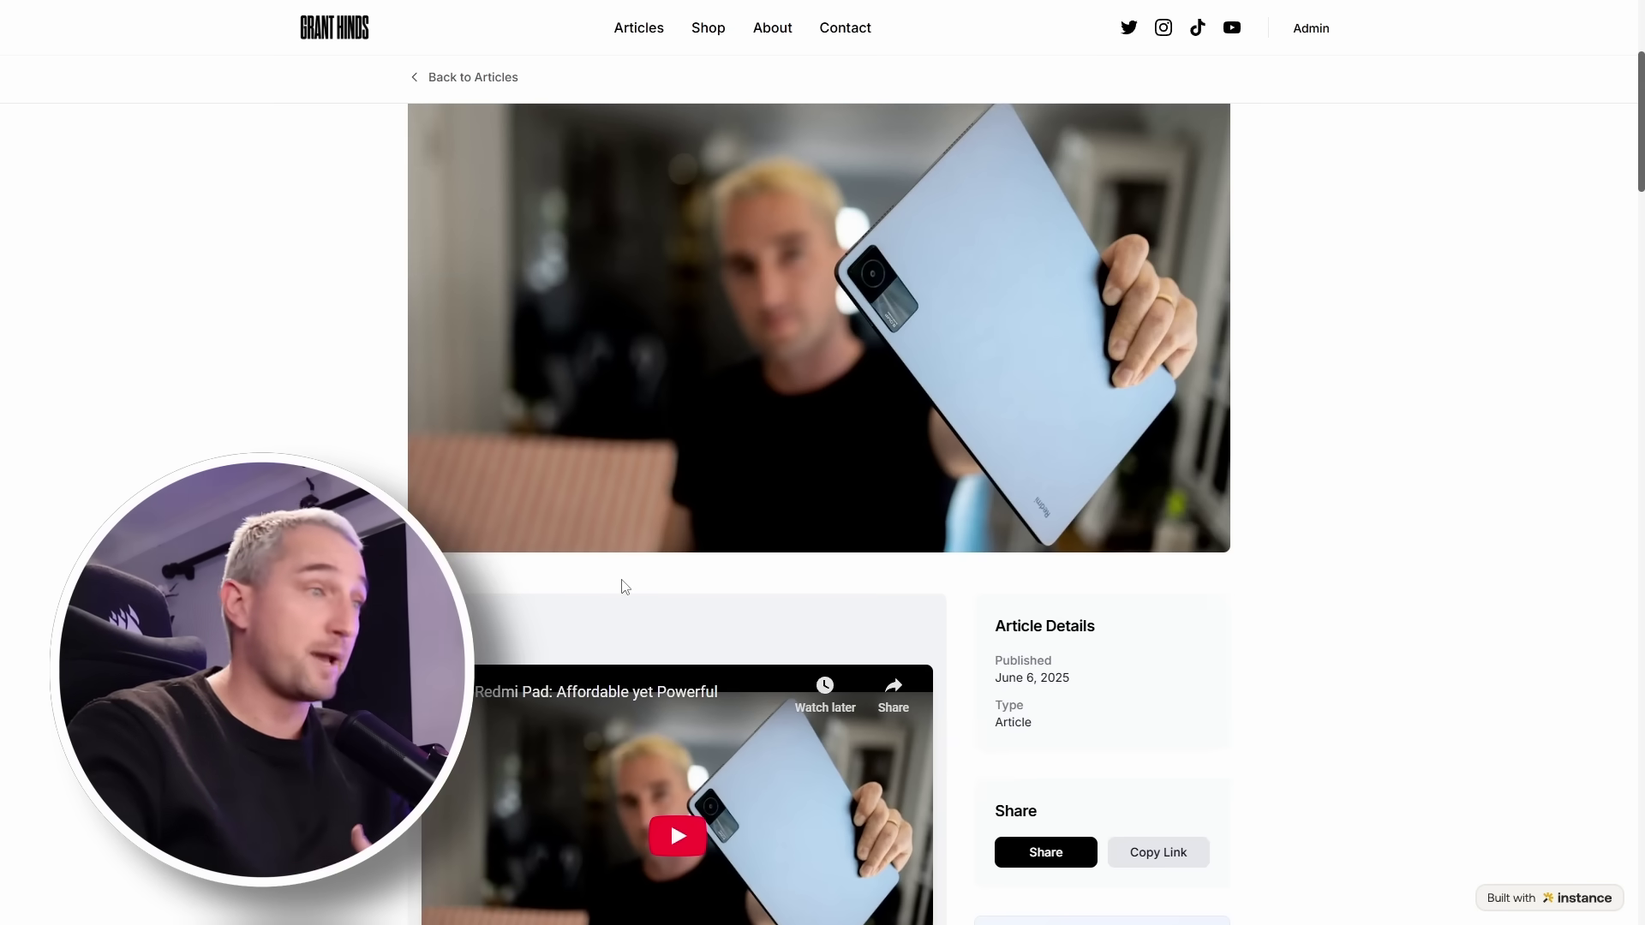
scroll(613, 591, "down", 2)
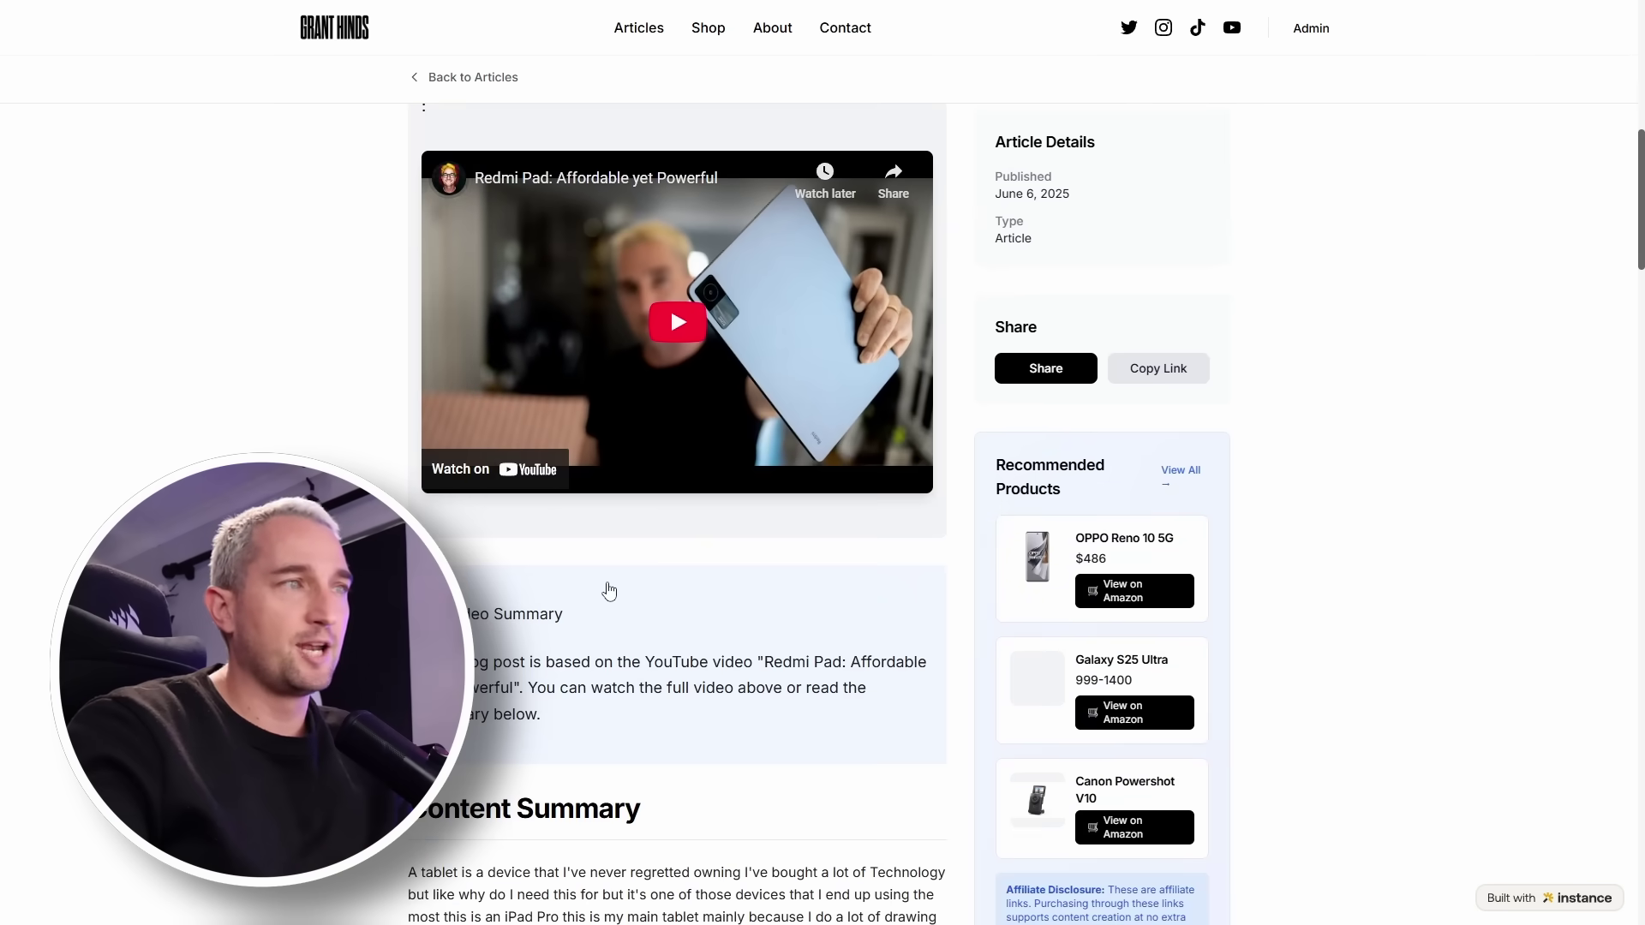
scroll(614, 591, "down", 2)
scroll(1100, 555, "down", 5)
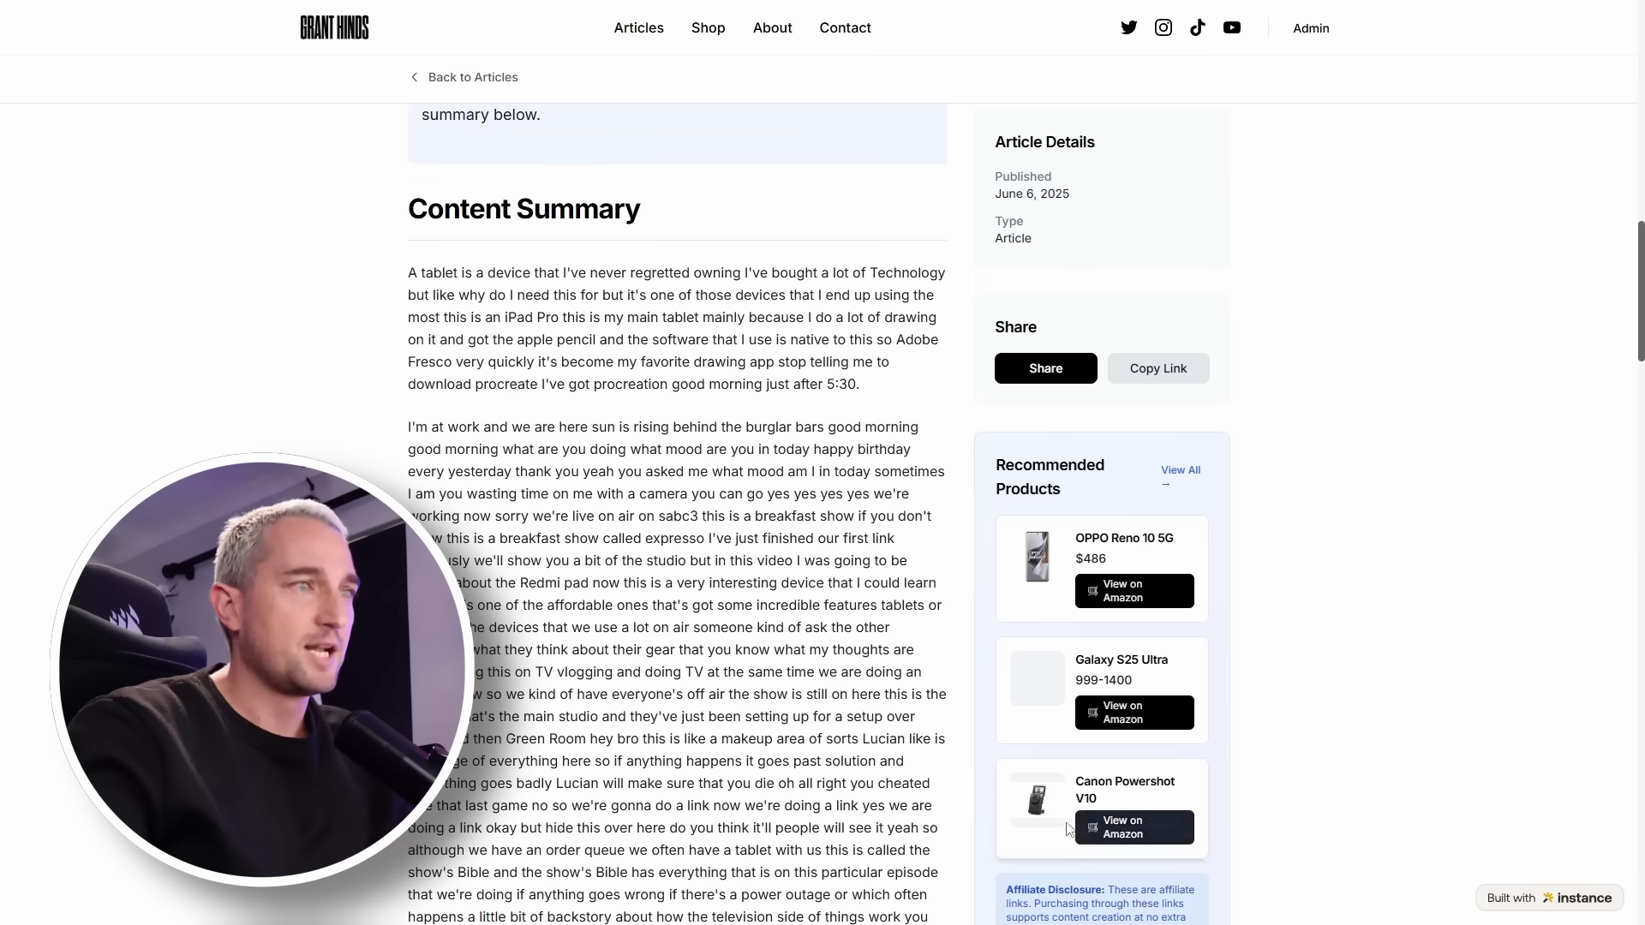
scroll(1068, 828, "down", 2)
scroll(1149, 593, "up", 6)
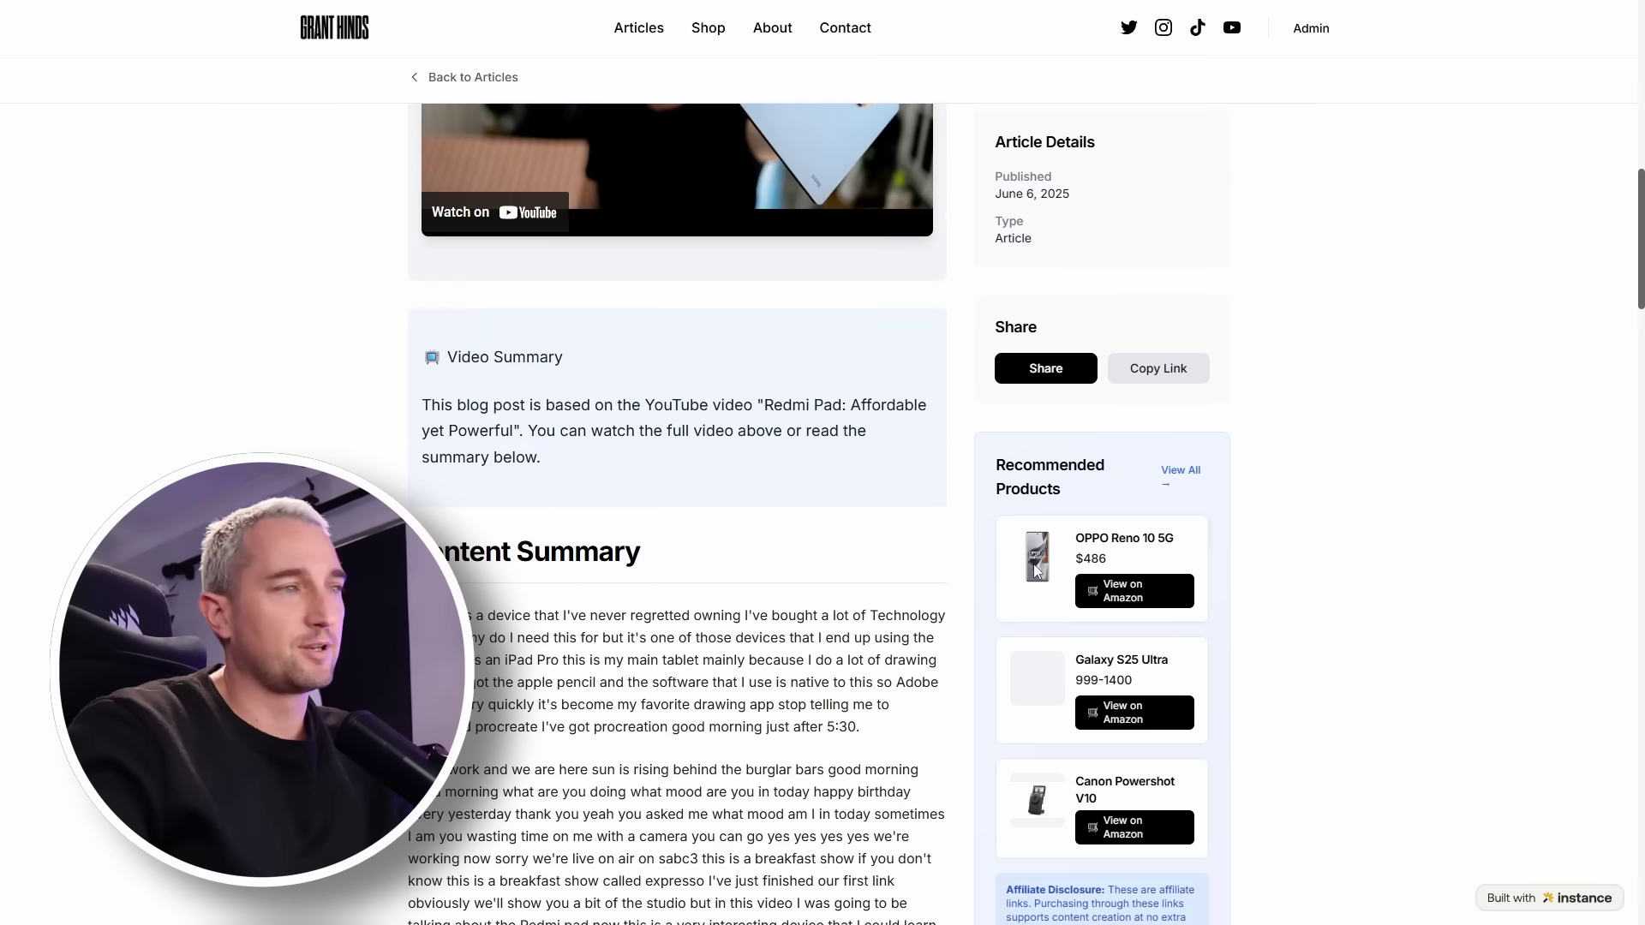
scroll(956, 714, "down", 2)
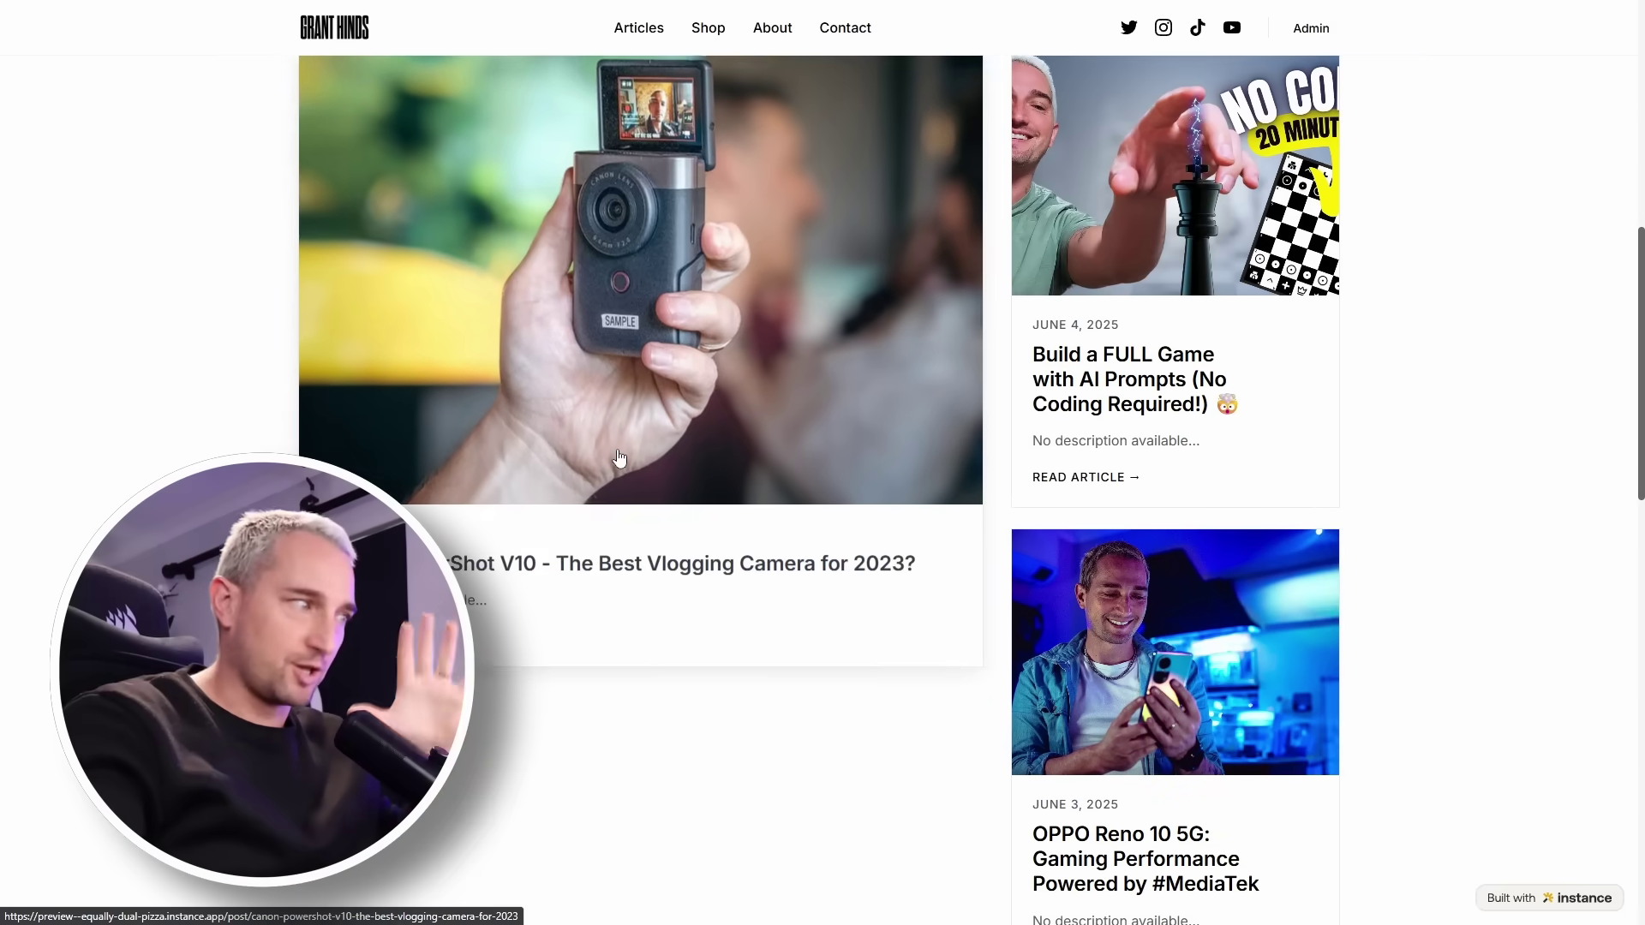
scroll(510, 433, "up", 15)
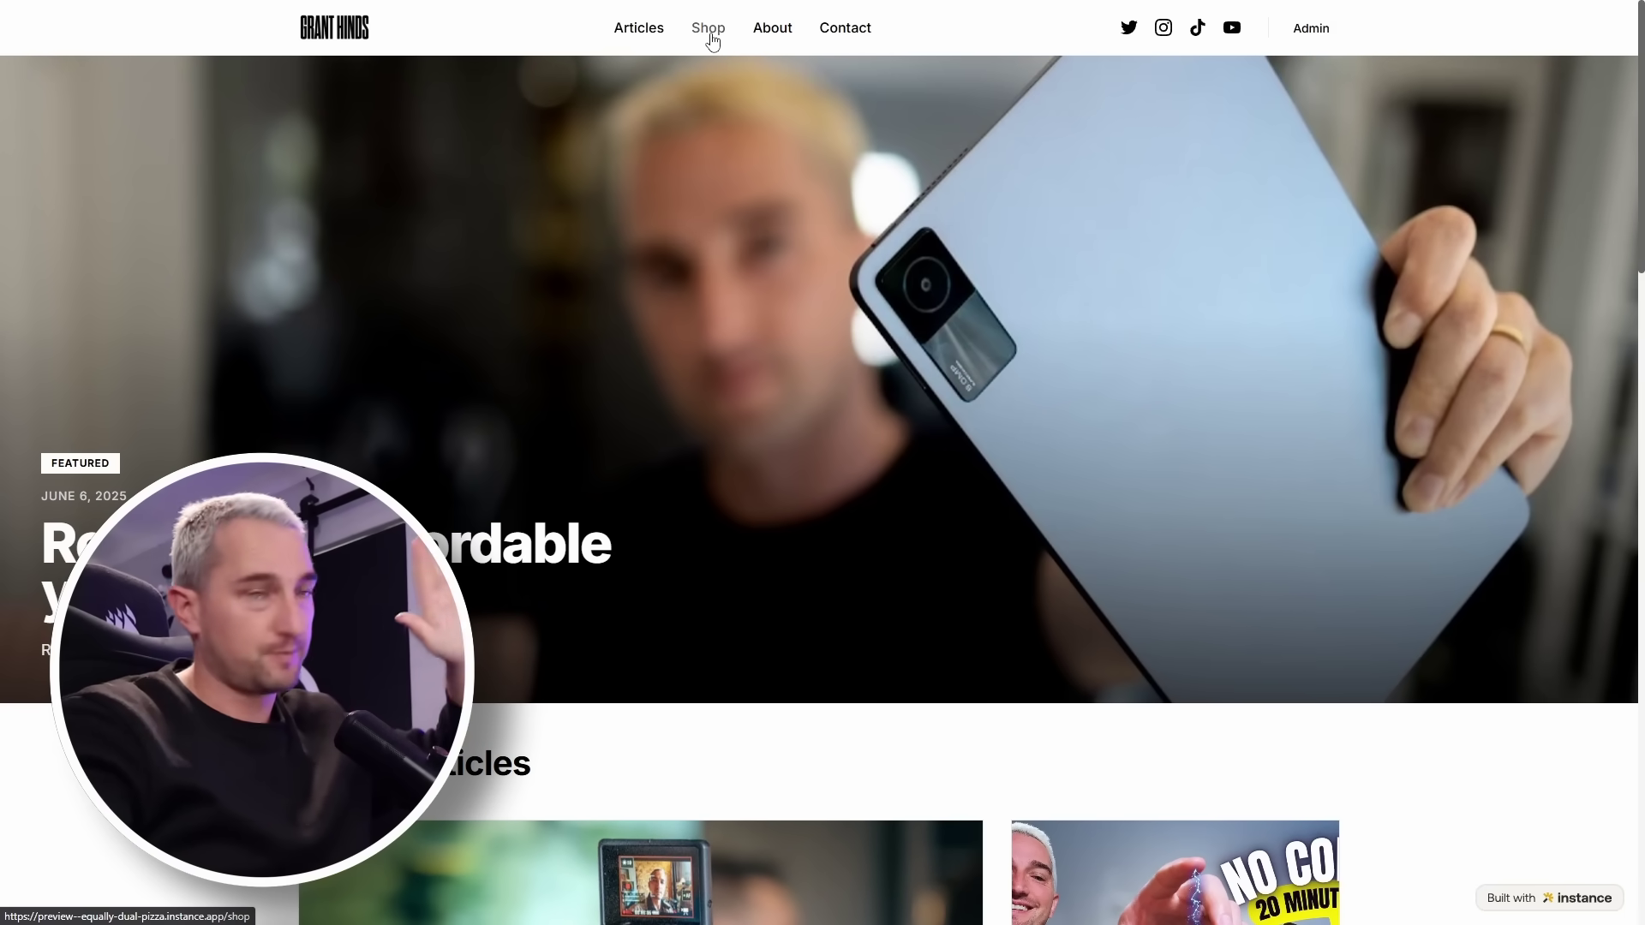
- Go to the blog's Shop page and browse its grid of Amazon affiliate products
left_click(708, 34)
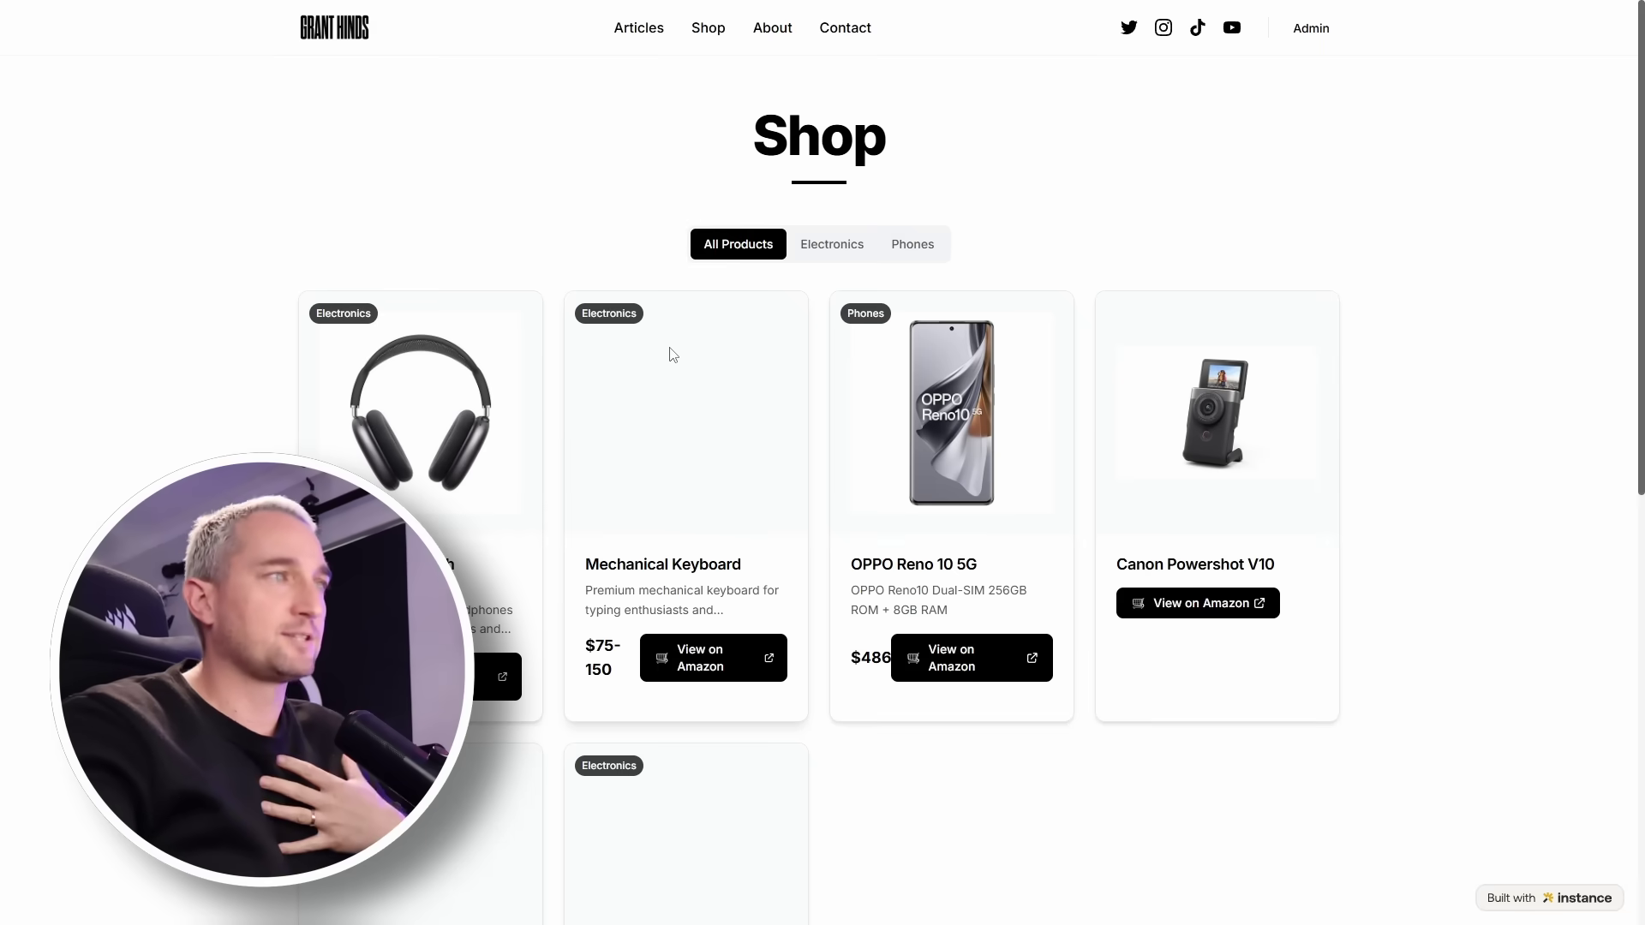
scroll(677, 342, "down", 5)
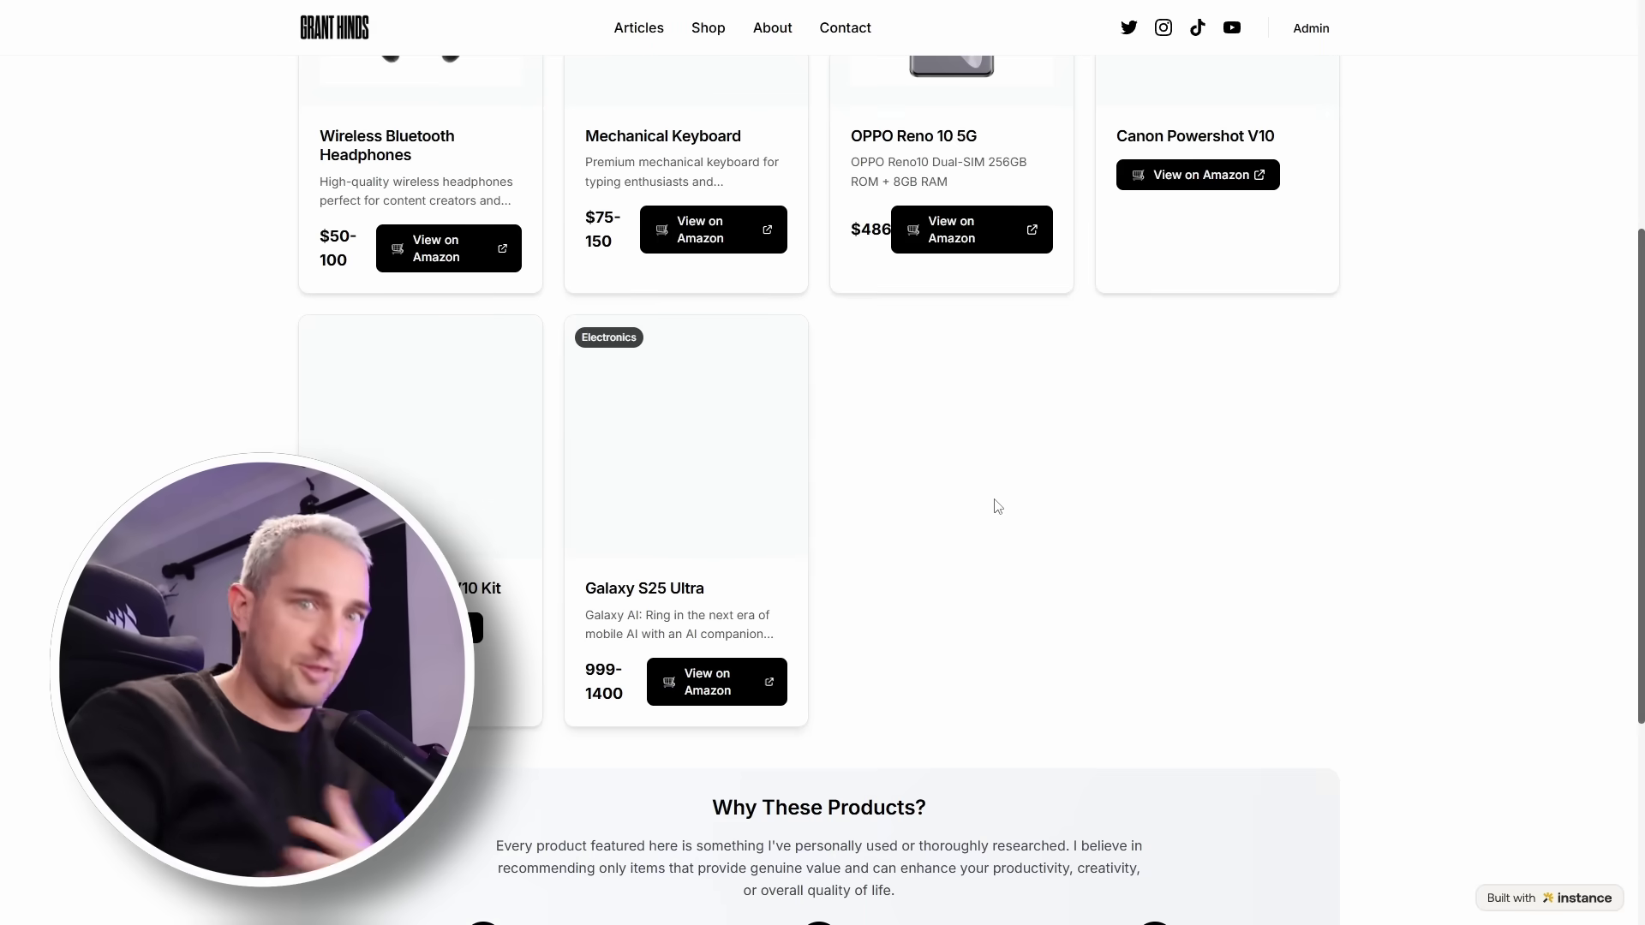
scroll(994, 488, "down", 4)
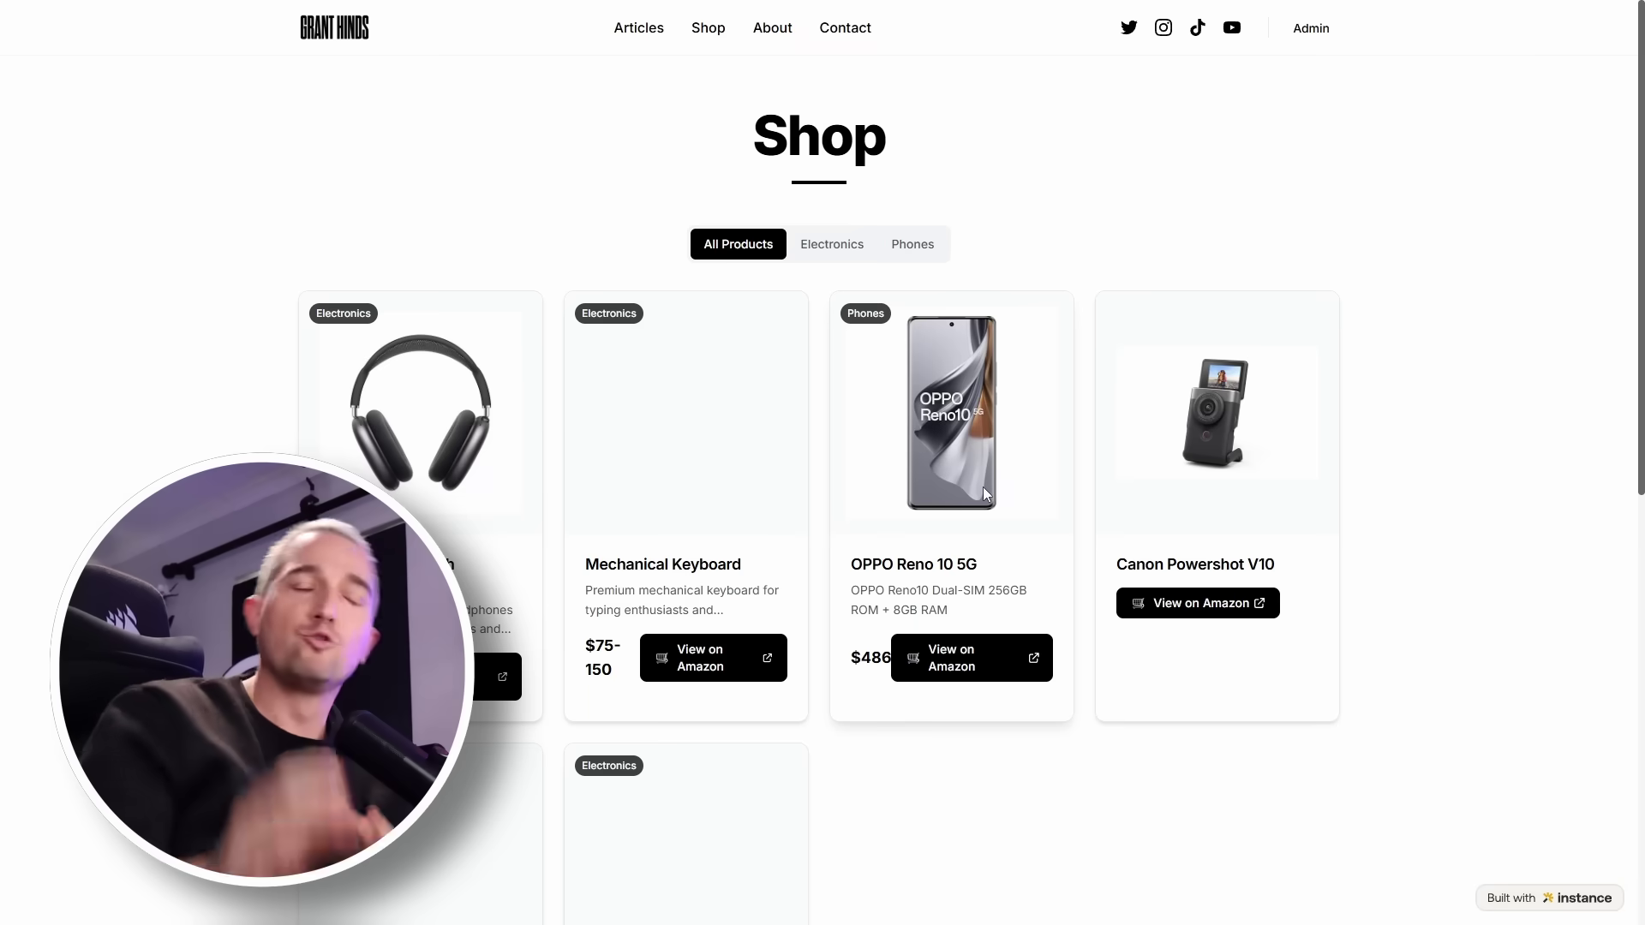
scroll(1034, 378, "down", 2)
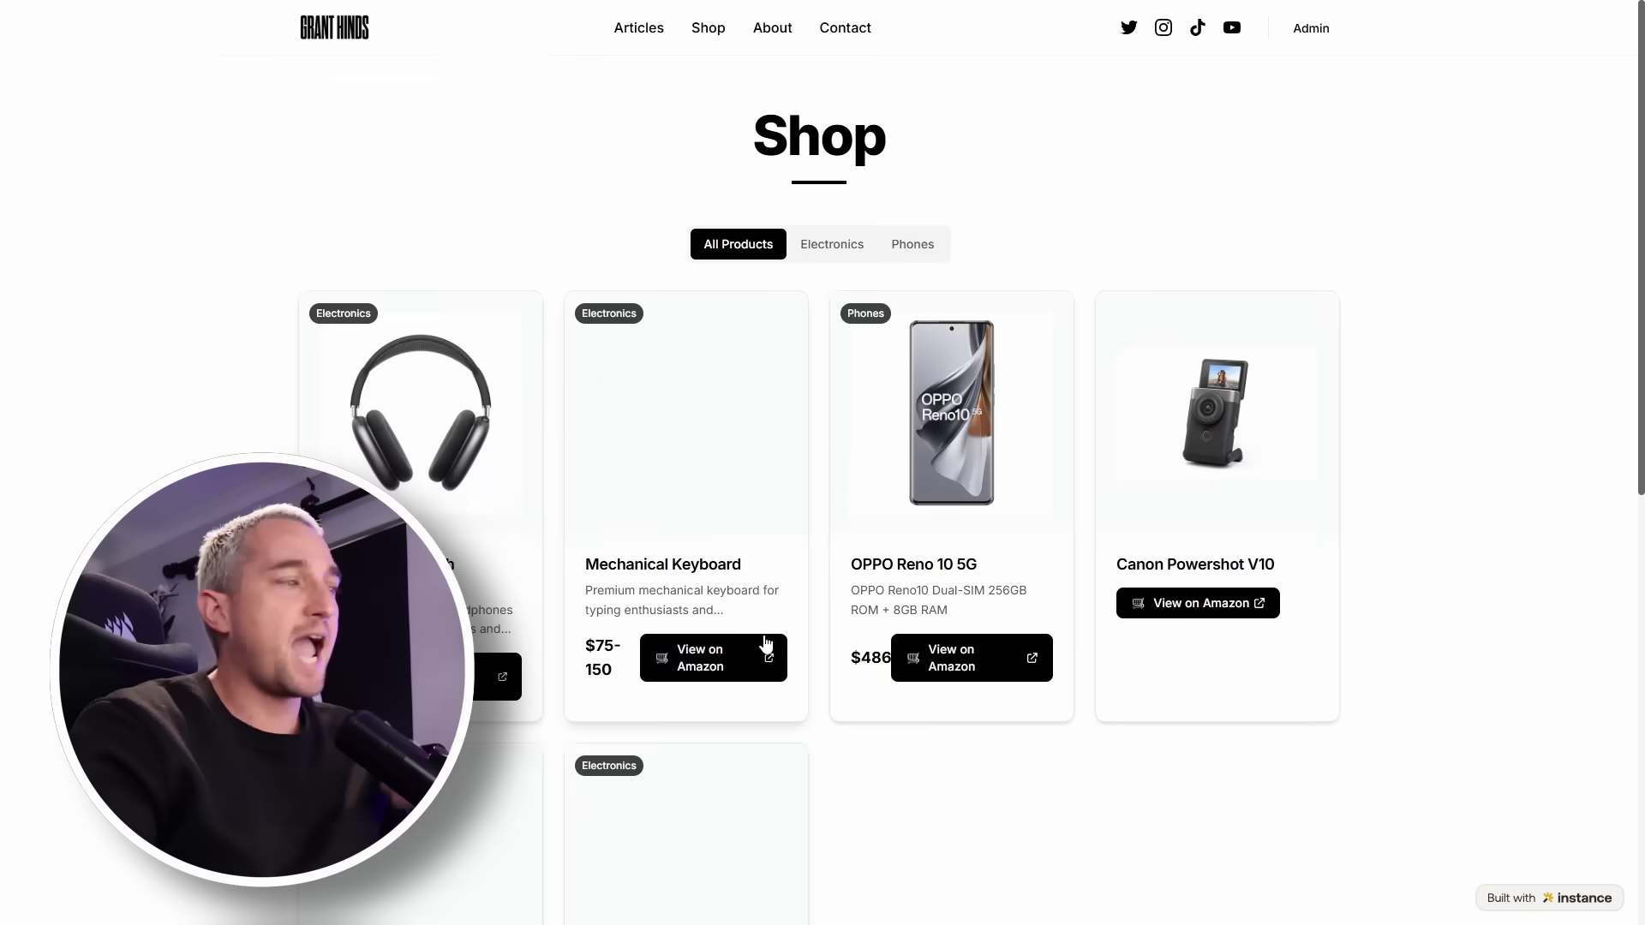
scroll(771, 642, "down", 3)
scroll(777, 645, "down", 2)
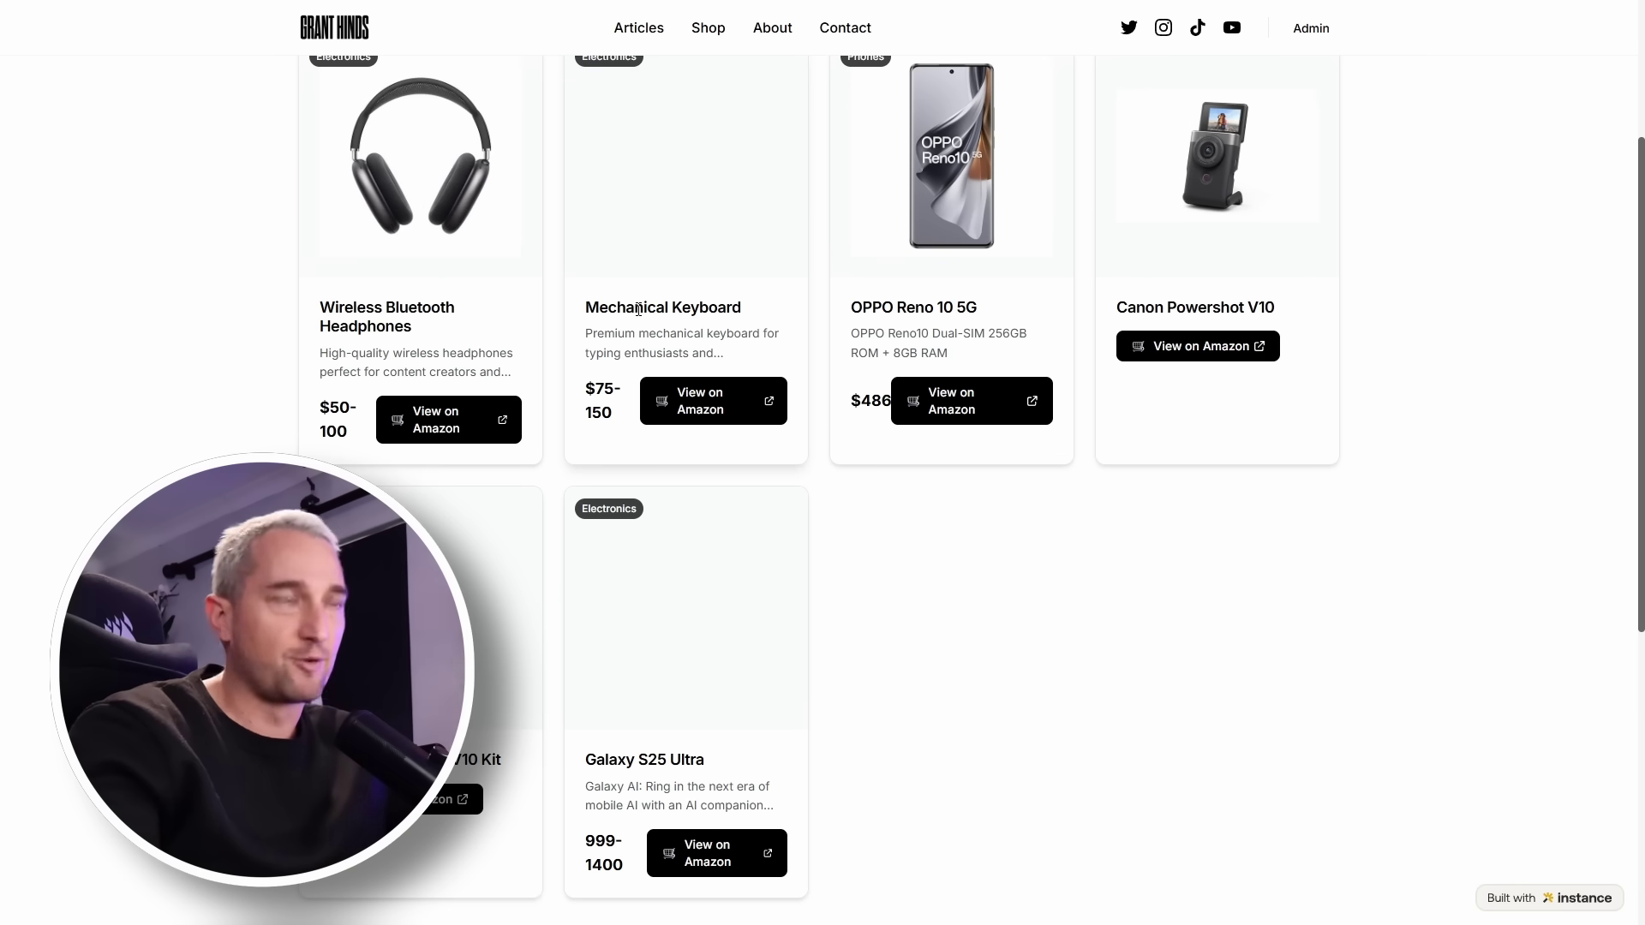
scroll(628, 310, "up", 5)
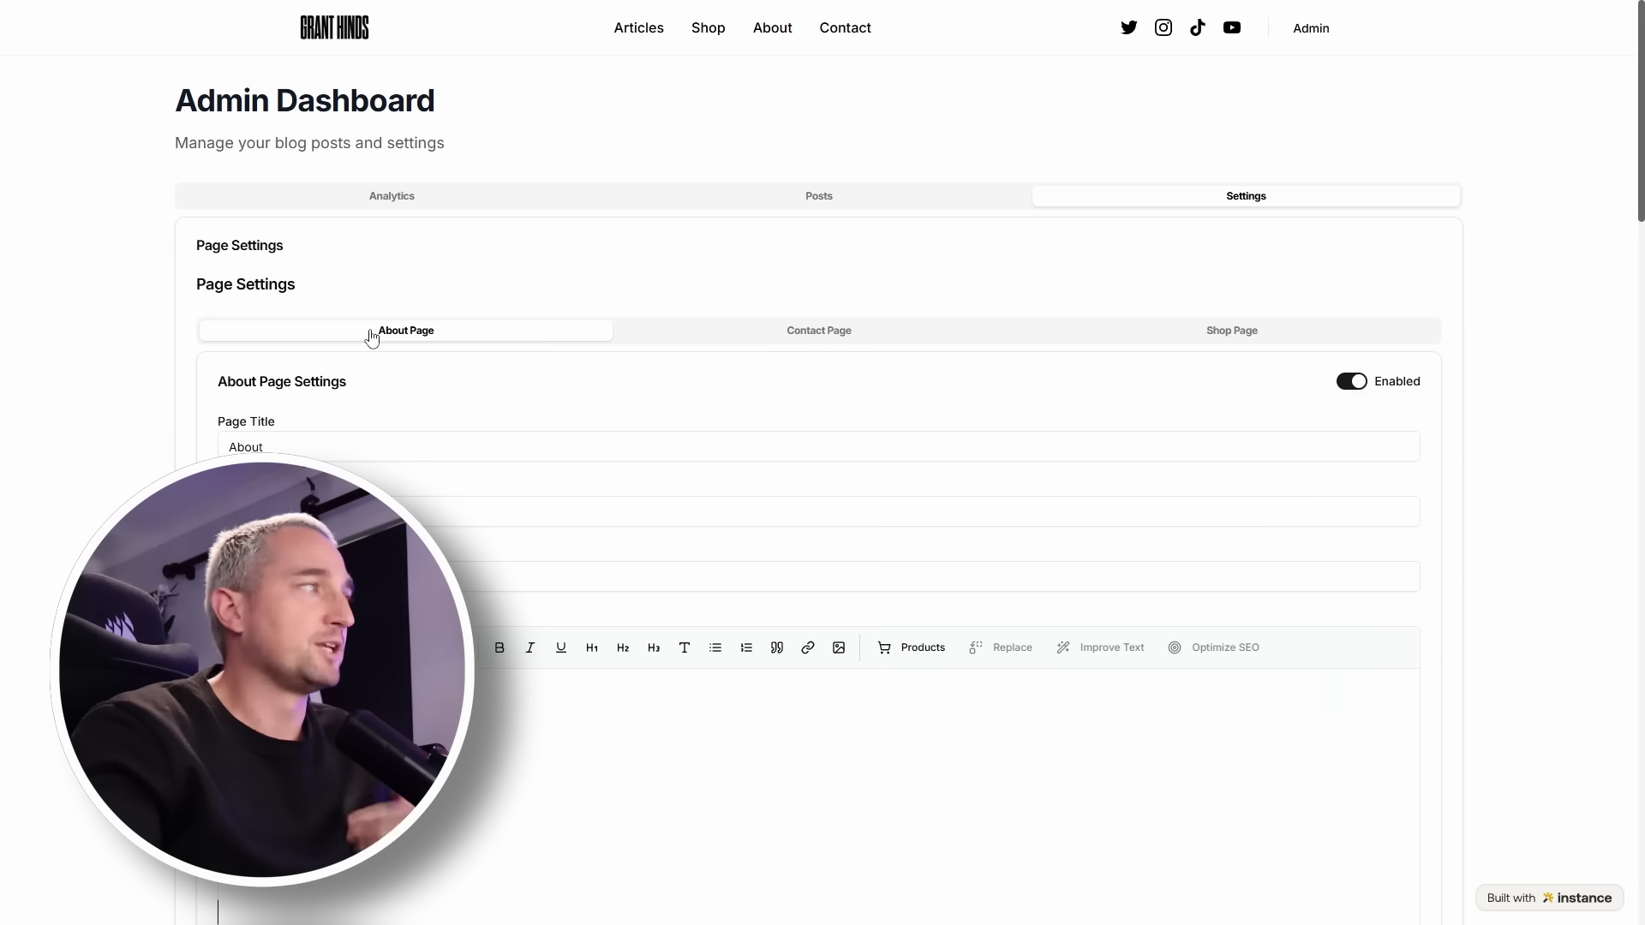
- Check the Contact and About page settings, ending on the Shop page, which is enabled and titled Shop
left_click(805, 336)
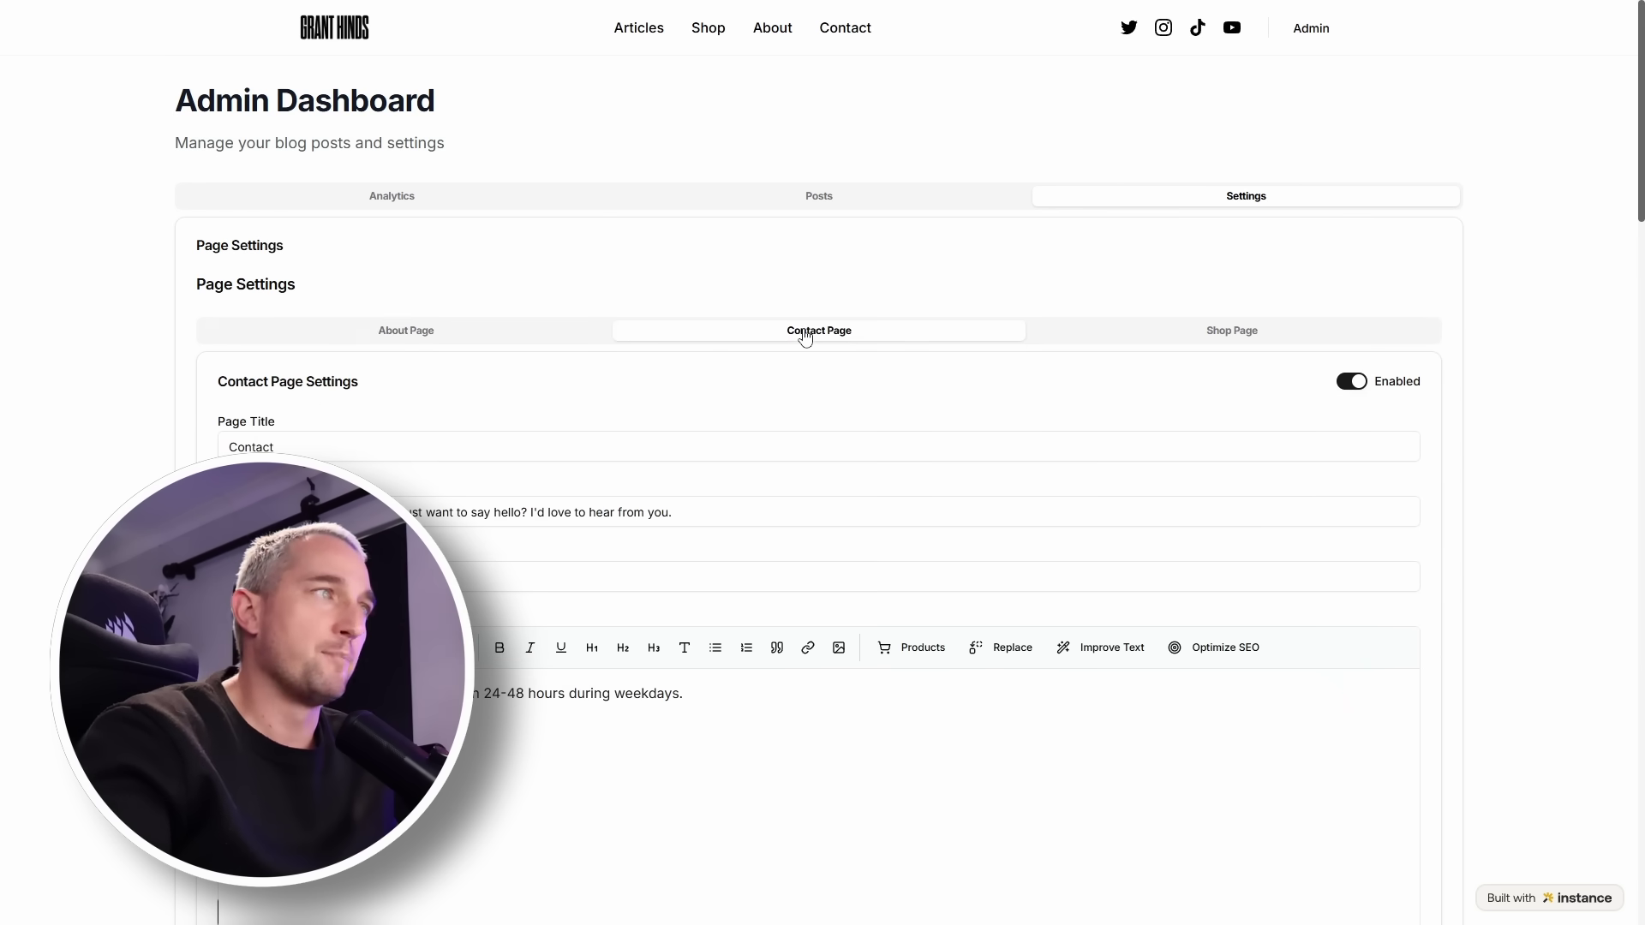
left_click(514, 338)
left_click(826, 346)
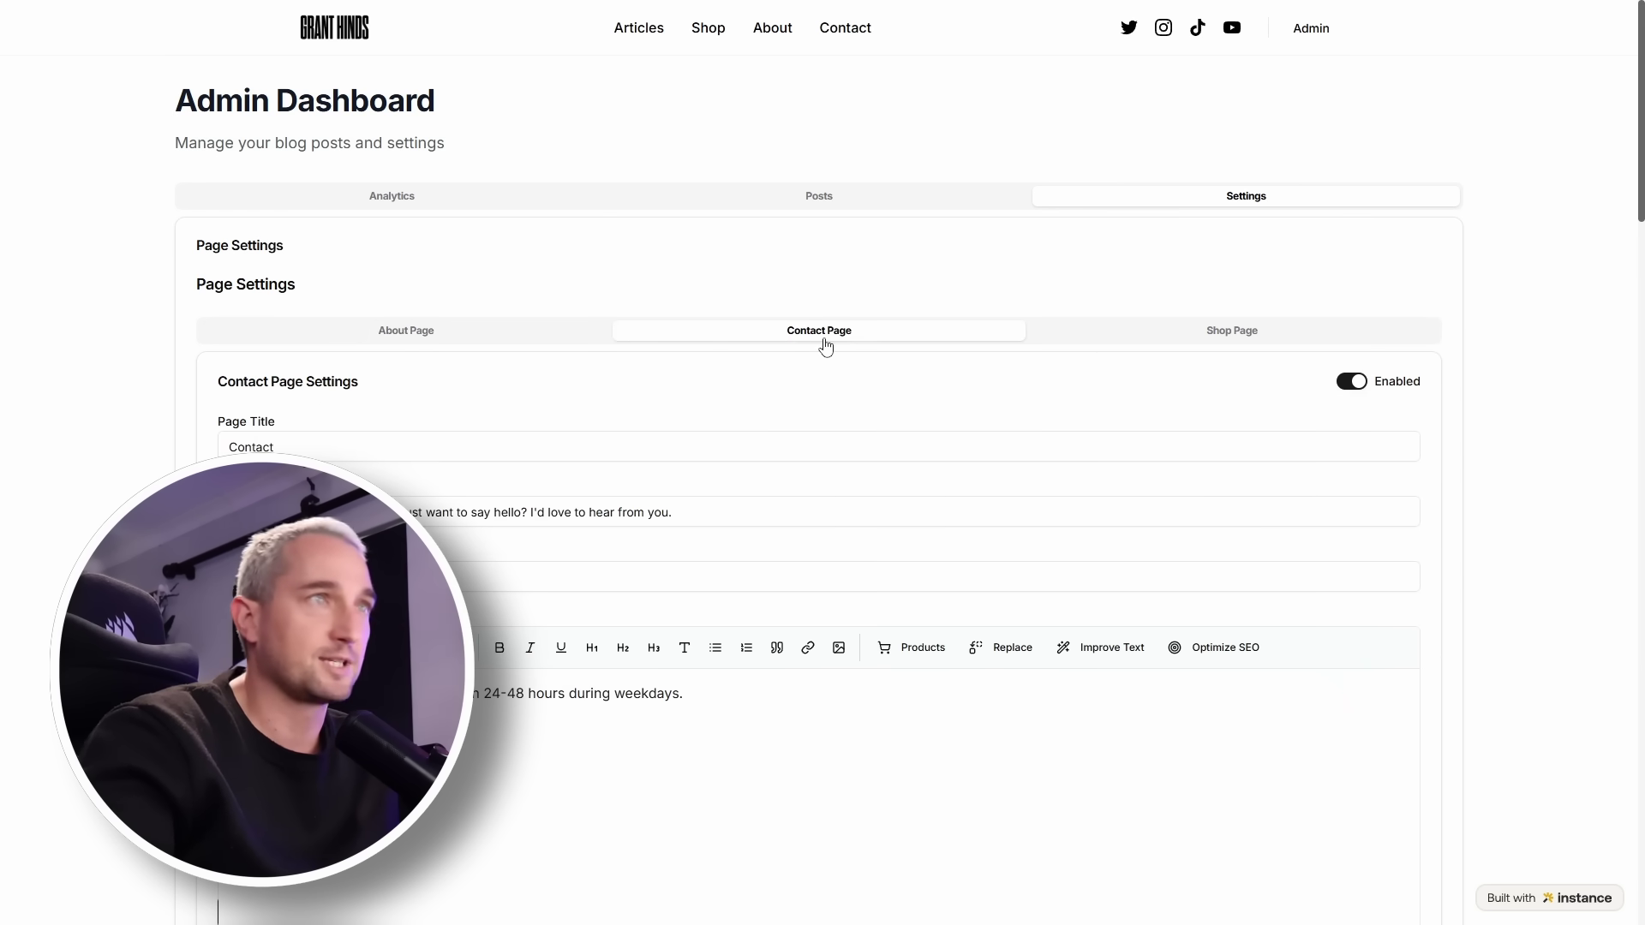
scroll(830, 375, "down", 3)
scroll(1197, 335, "up", 3)
left_click(1197, 334)
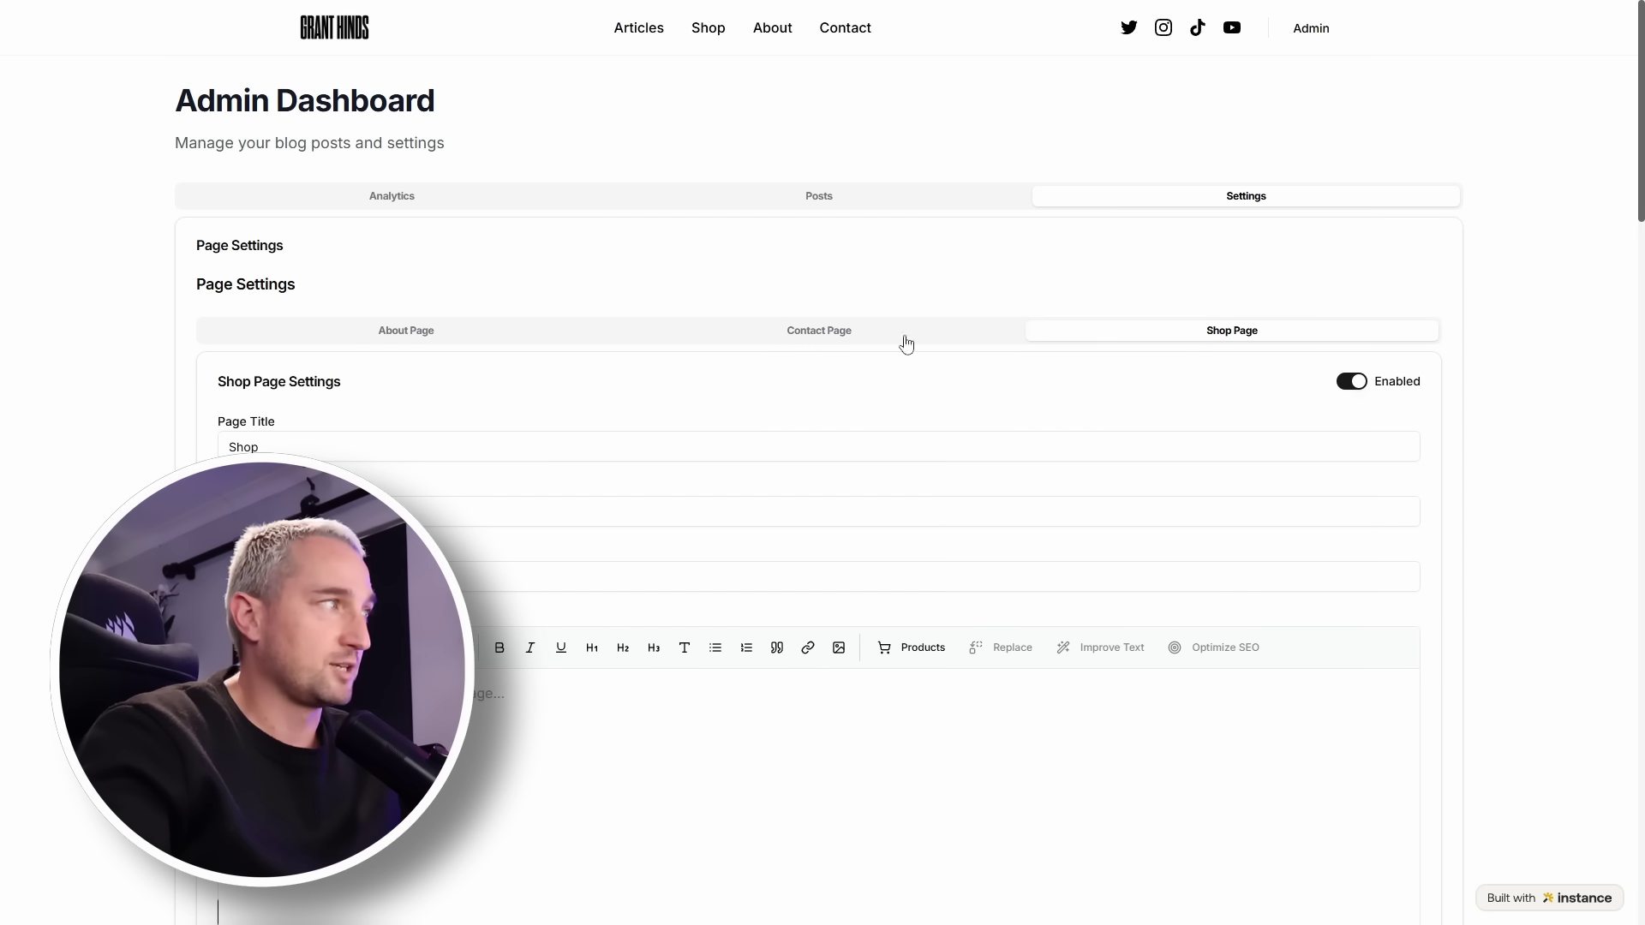
scroll(789, 366, "down", 3)
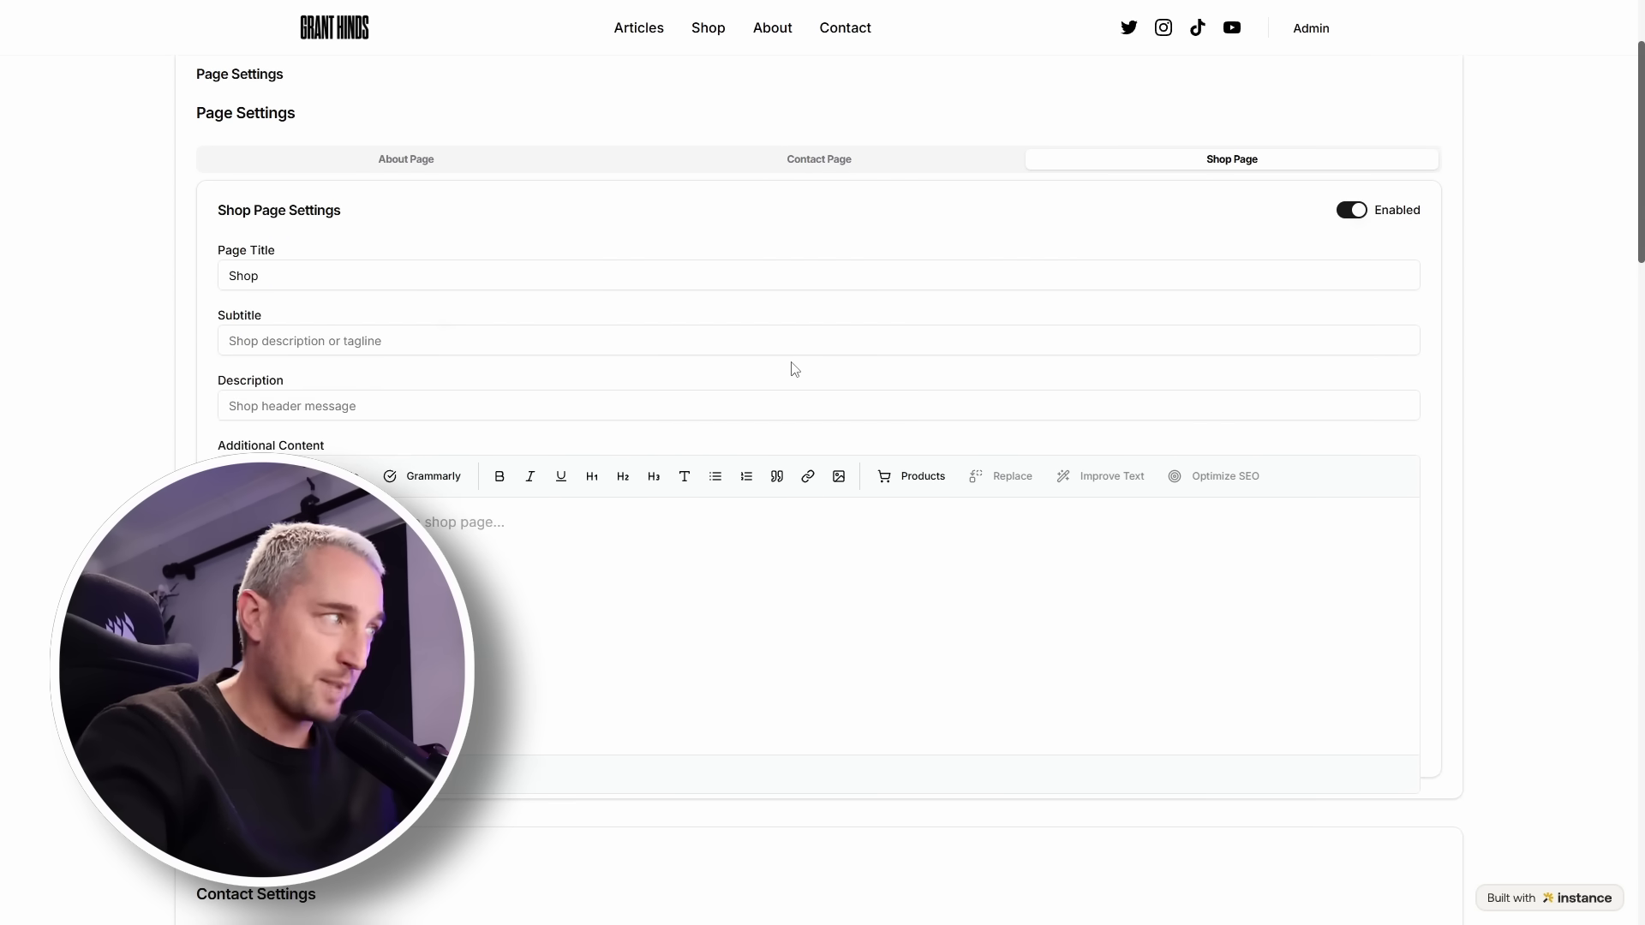